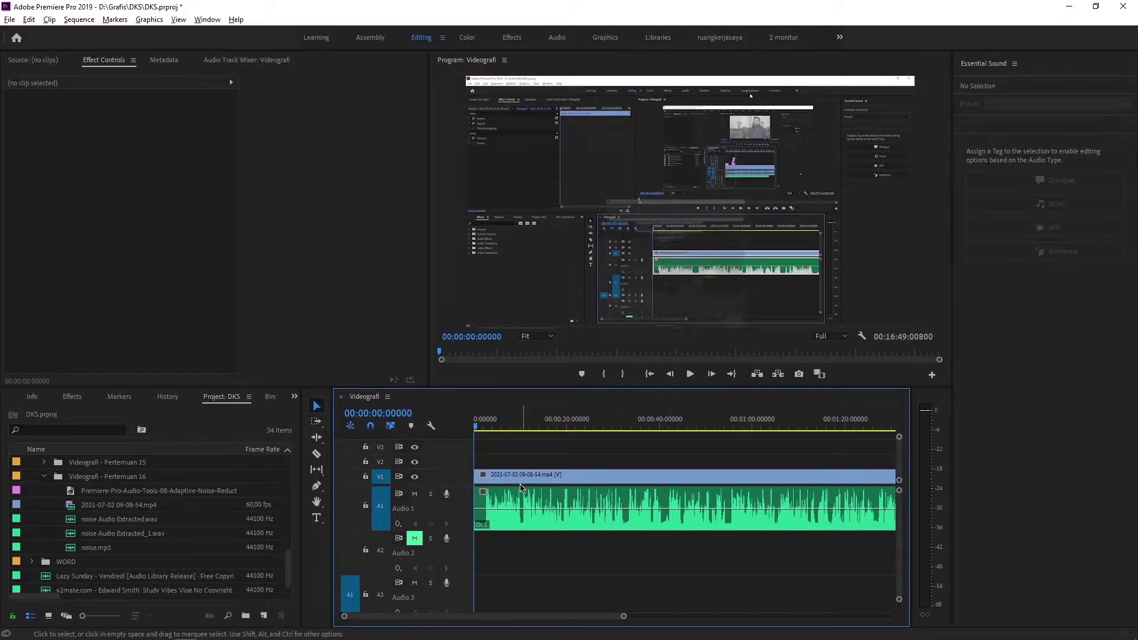
Select the noise.mp3 clip on the Audio 1 track and open it for editing in Adobe Audition.
left_click(523, 507)
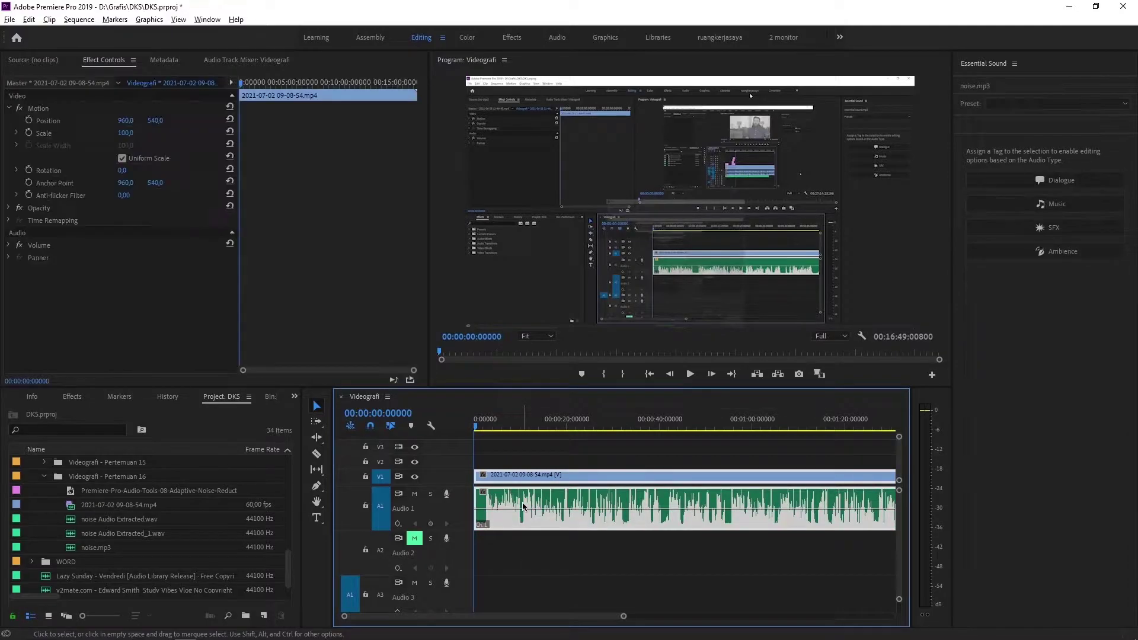
left_click(524, 545)
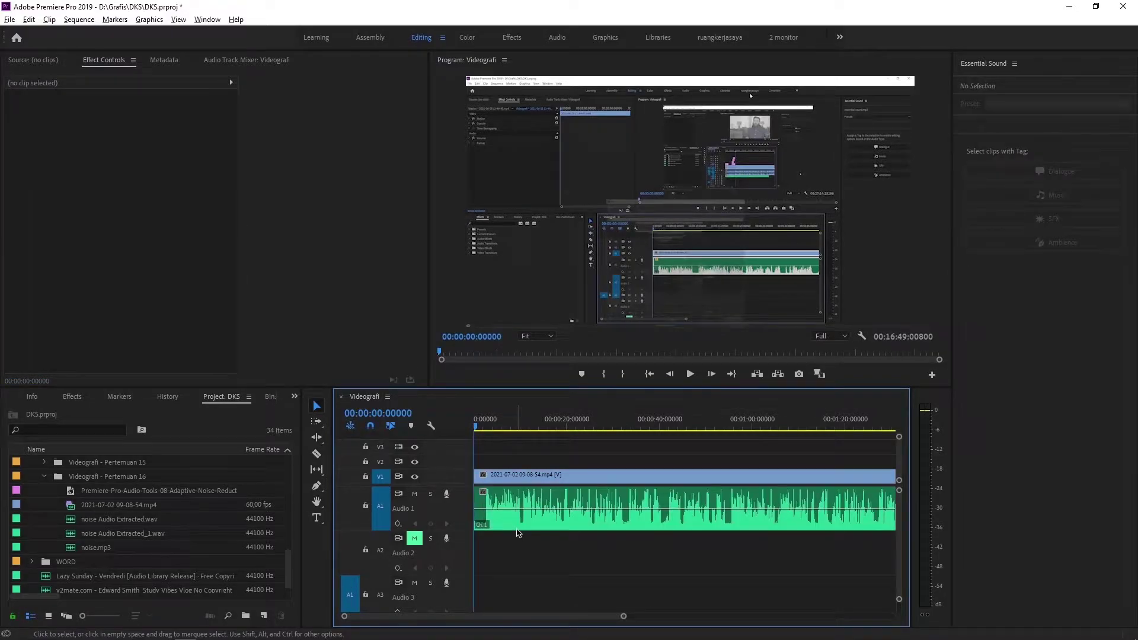
left_click(516, 530)
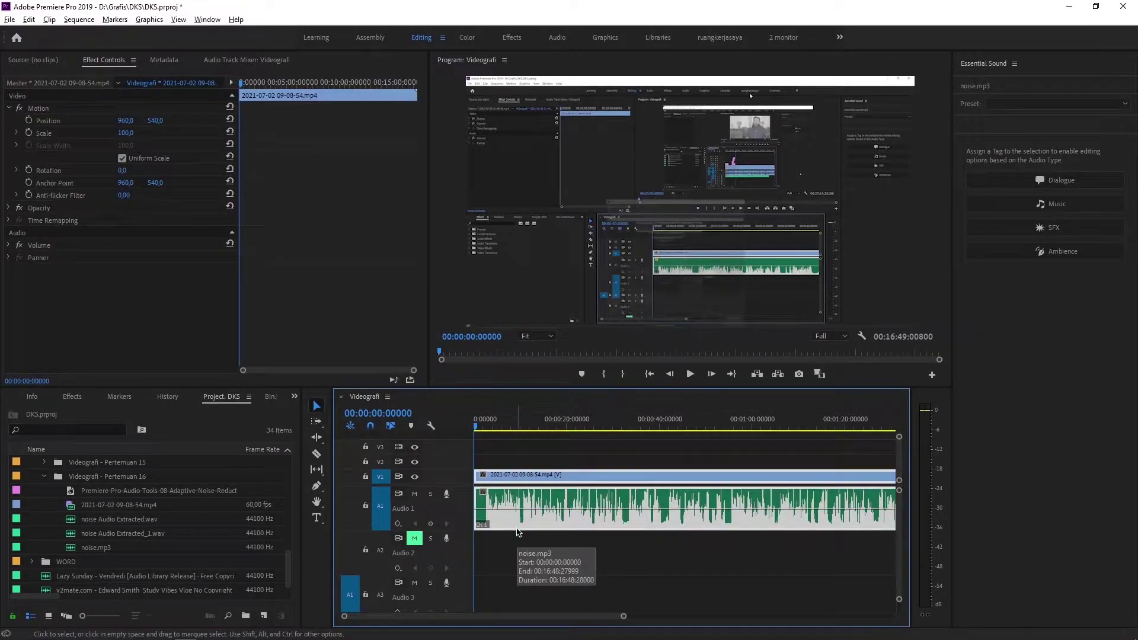
left_click(517, 532)
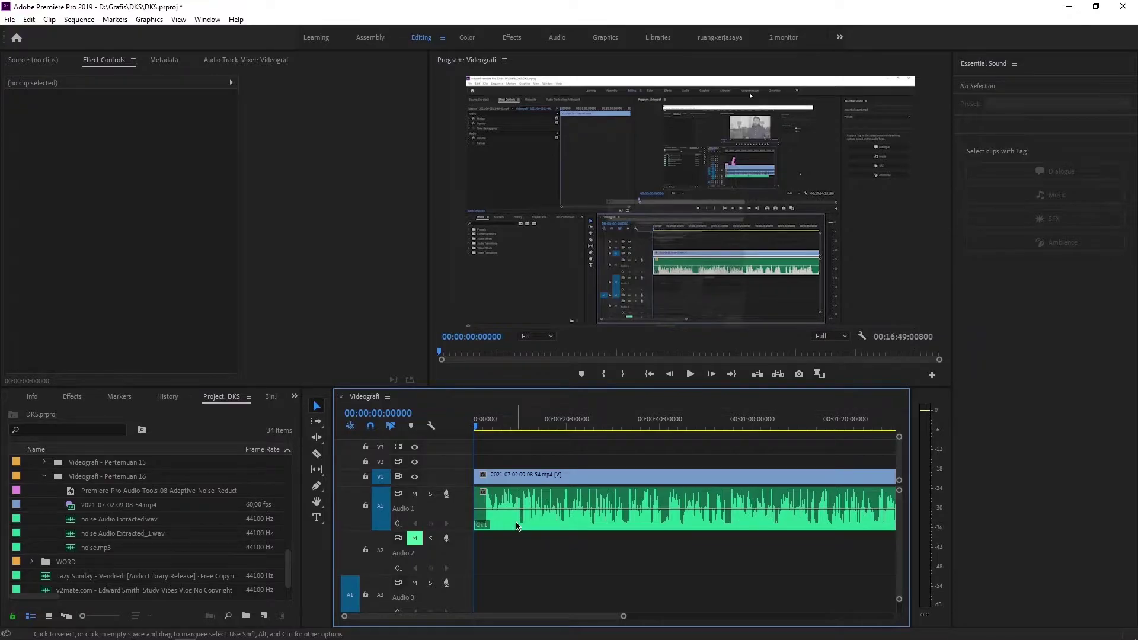
left_click(517, 525)
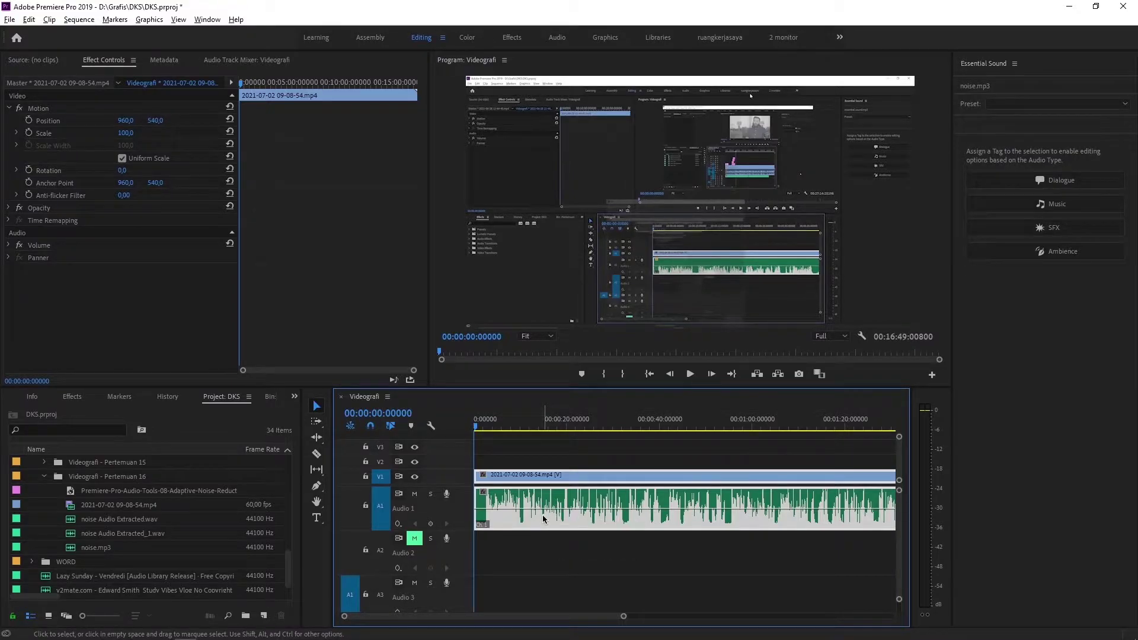
right_click(543, 515)
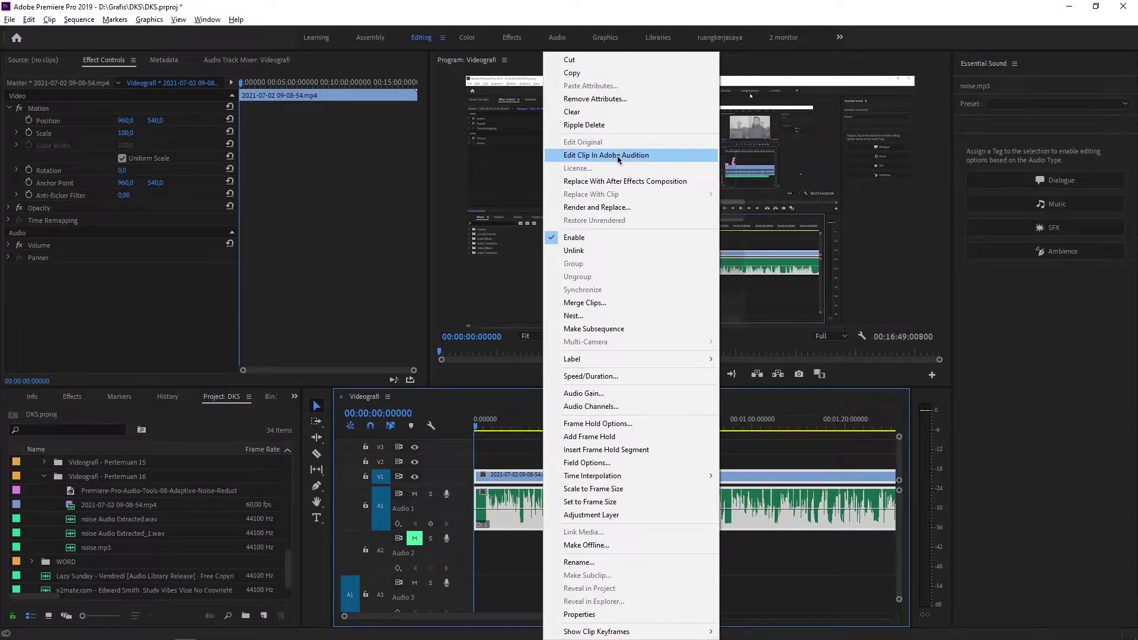
left_click(650, 158)
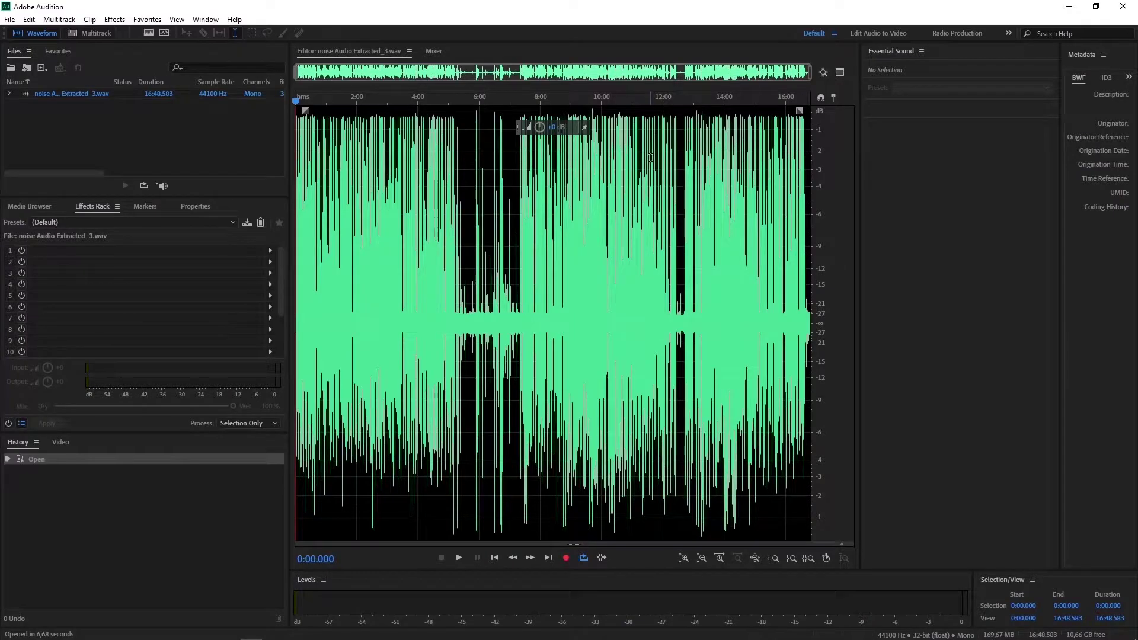
Widen the Name column to read the extracted file's full name, and check the file in the Premiere Pro project.
left_click(81, 97)
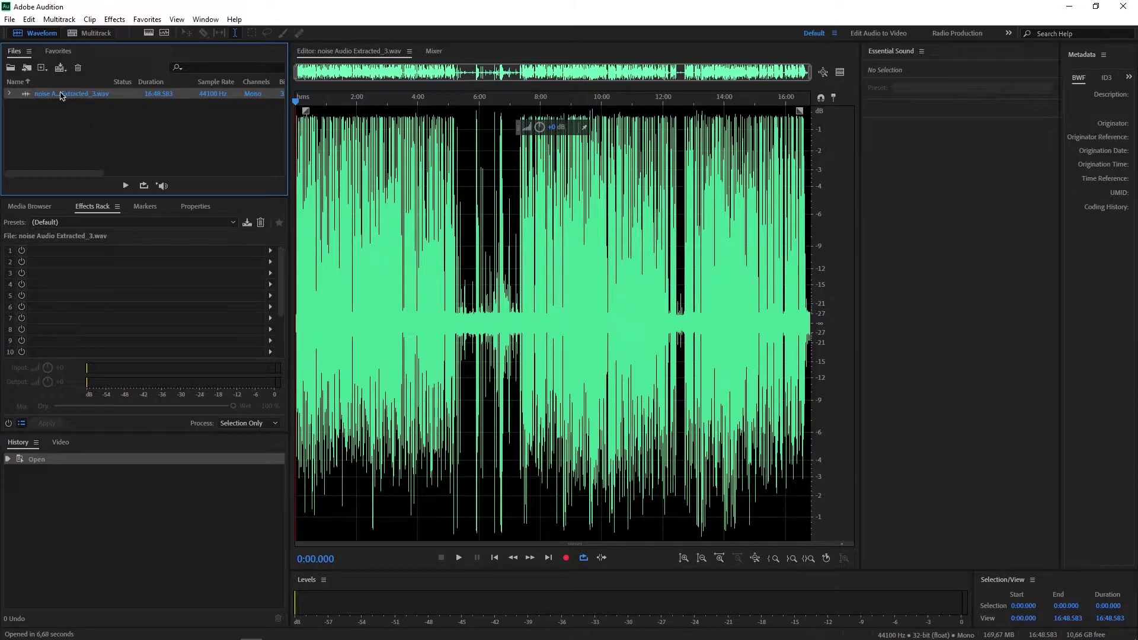
left_click_drag(112, 82, 132, 81)
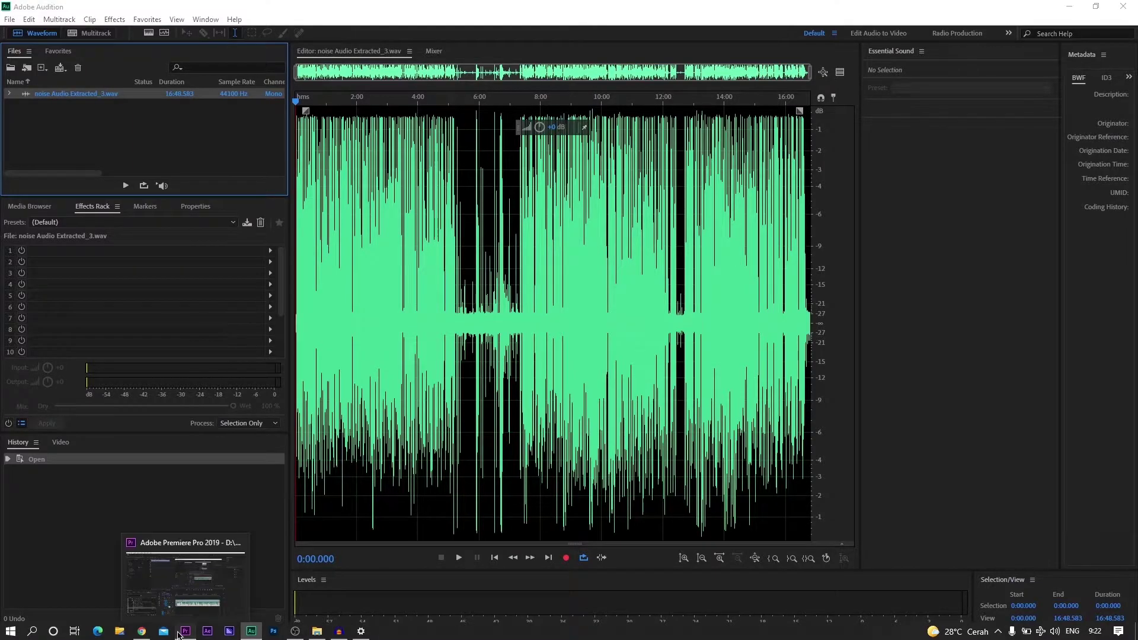
left_click(179, 633)
left_click(102, 562)
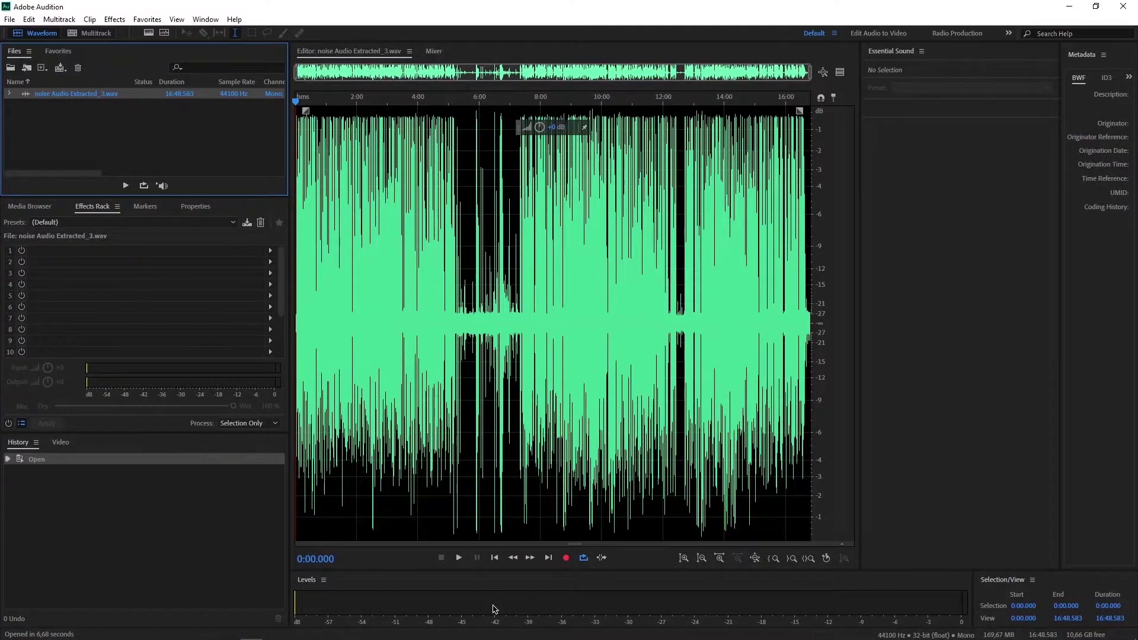
Play about the first 10 seconds of the extracted audio to listen for background noise, and stop playback.
scroll(494, 512, "up", 1)
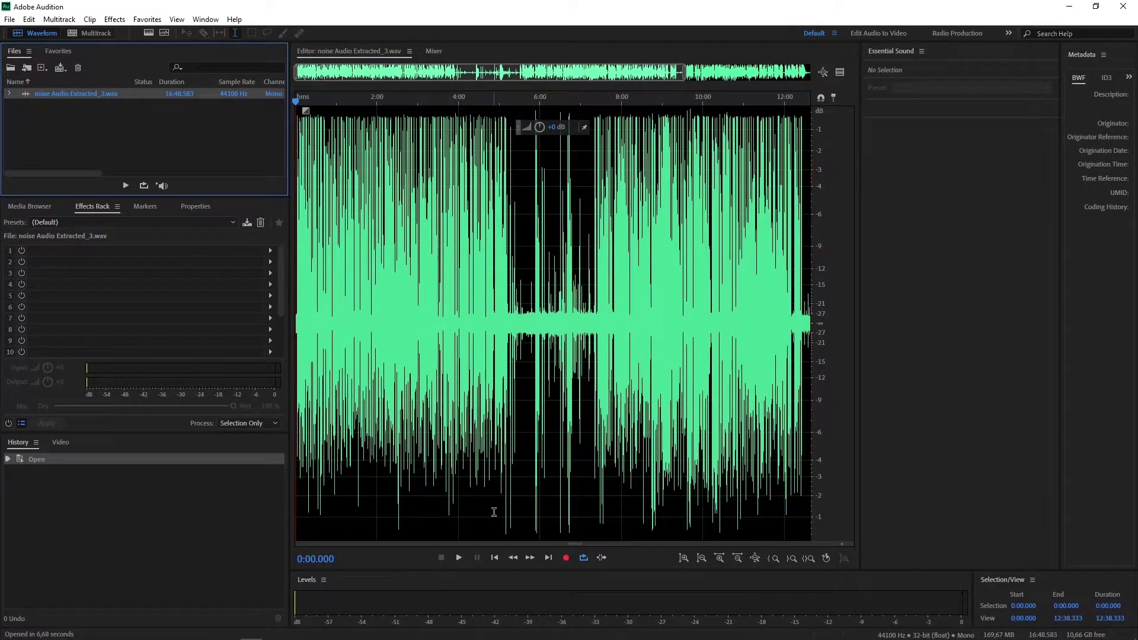
scroll(494, 512, "up", 7)
scroll(493, 512, "up", 6)
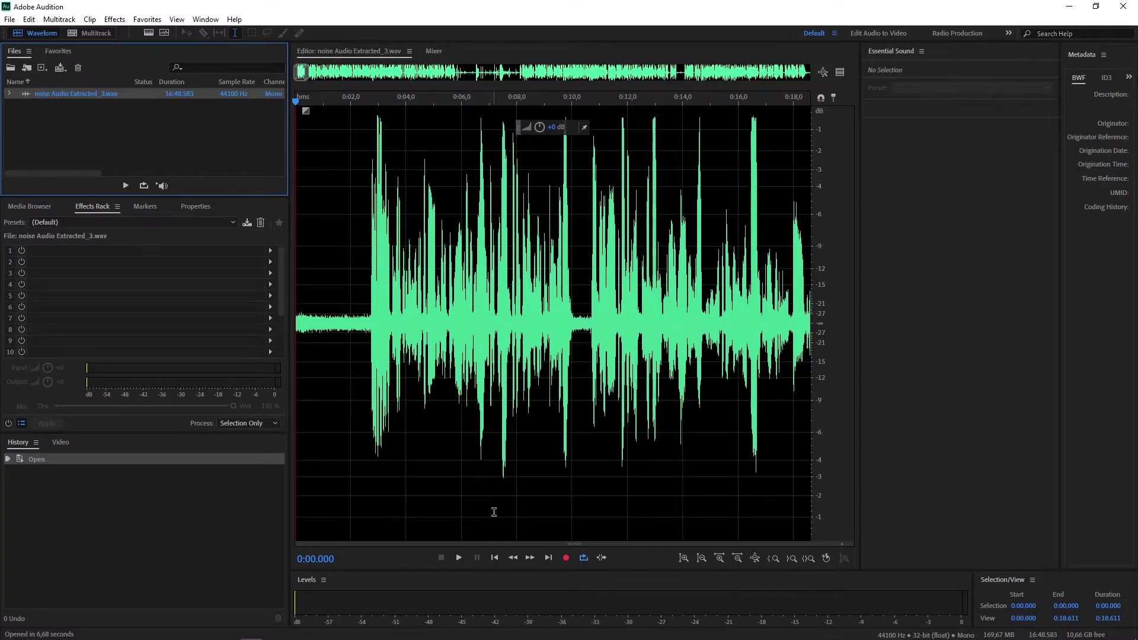
key("space")
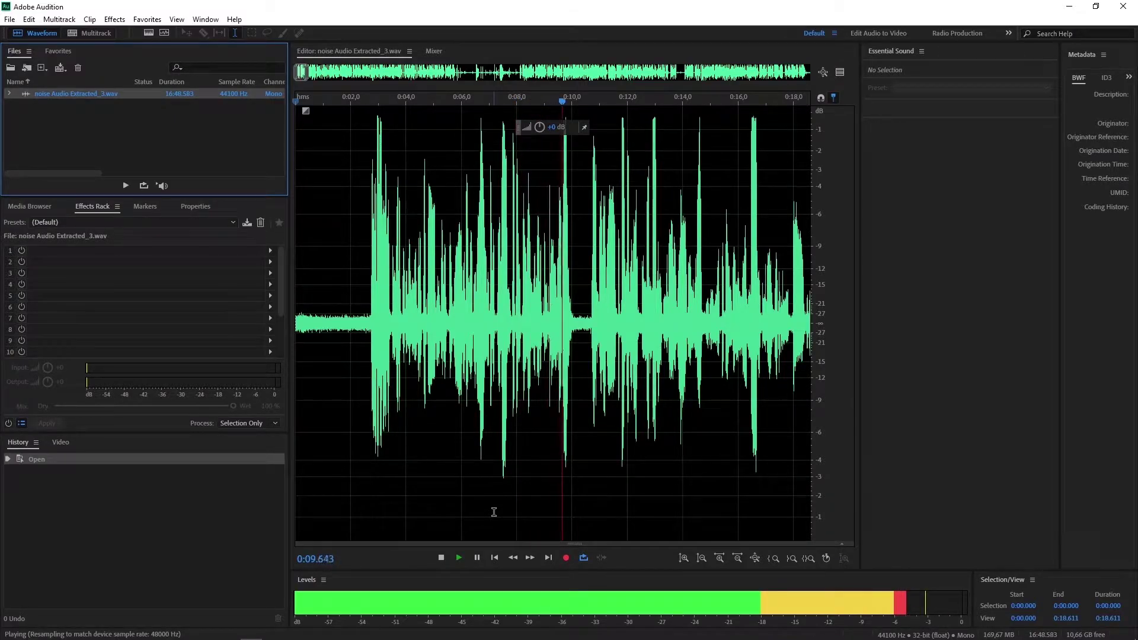
key("space")
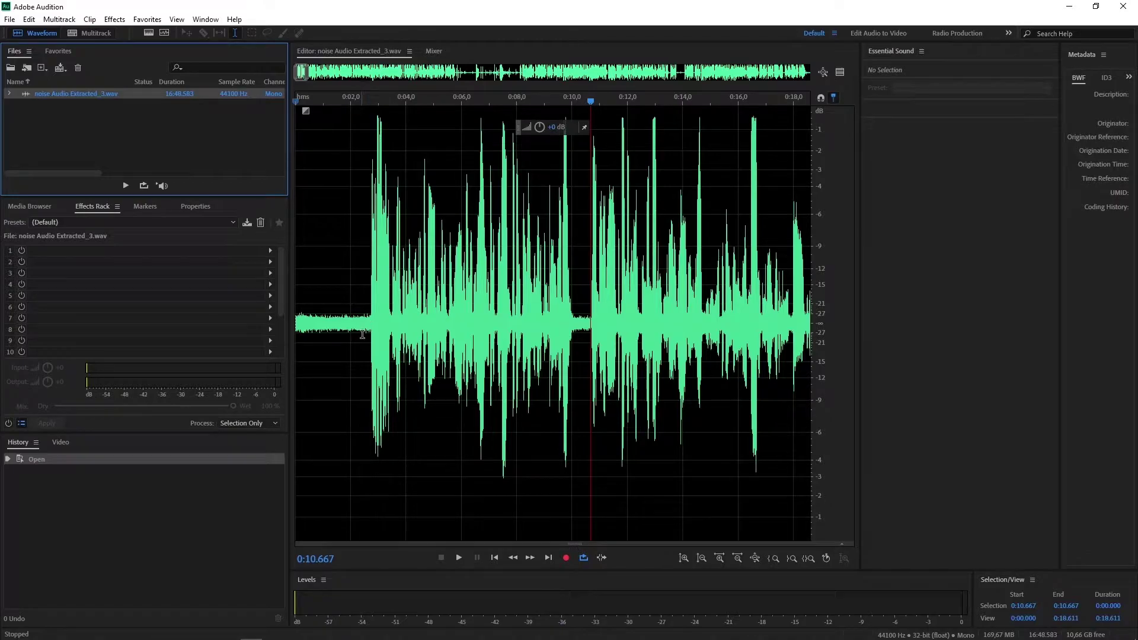
Examine the quiet passages across the full waveform and place the playhead at about 15:34.
scroll(370, 325, "down", 10)
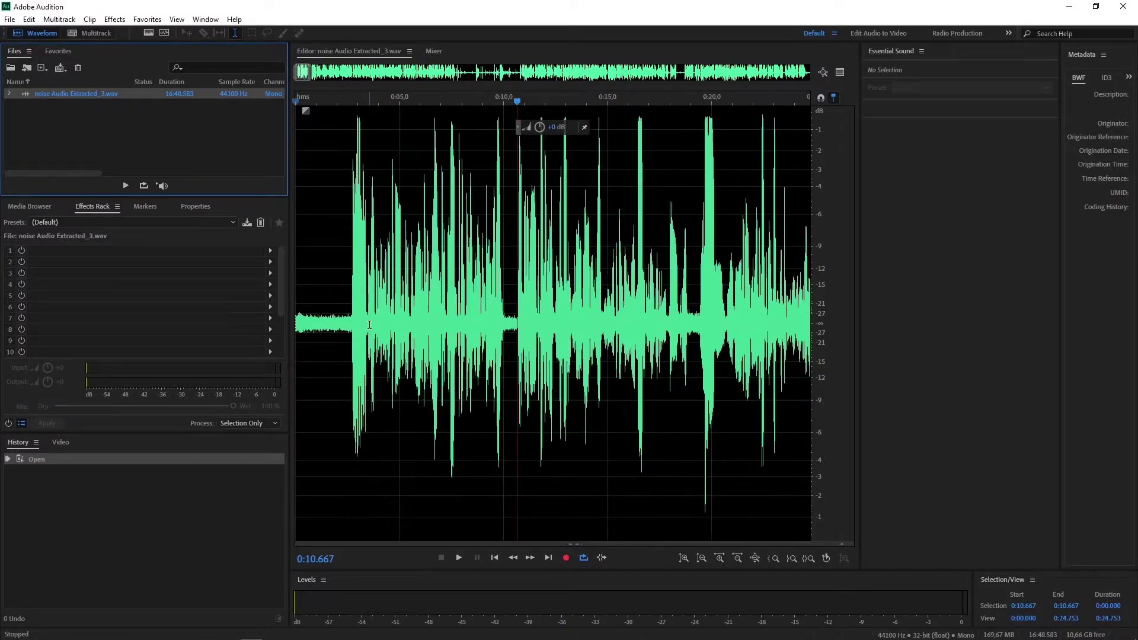
scroll(369, 325, "down", 7)
scroll(369, 325, "down", 3)
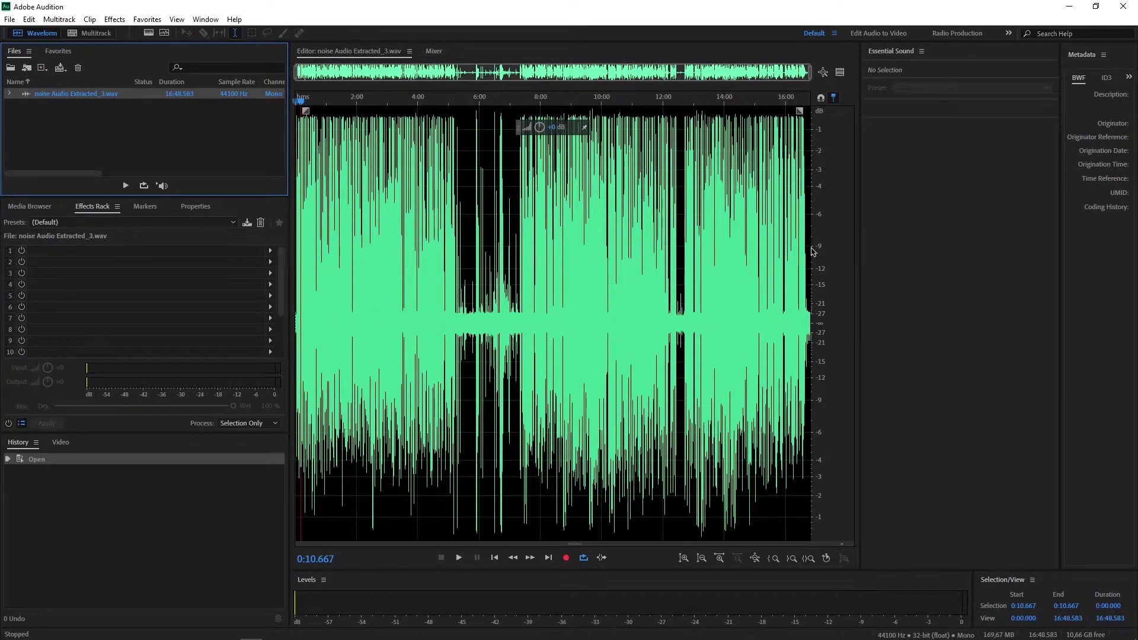
left_click(794, 317)
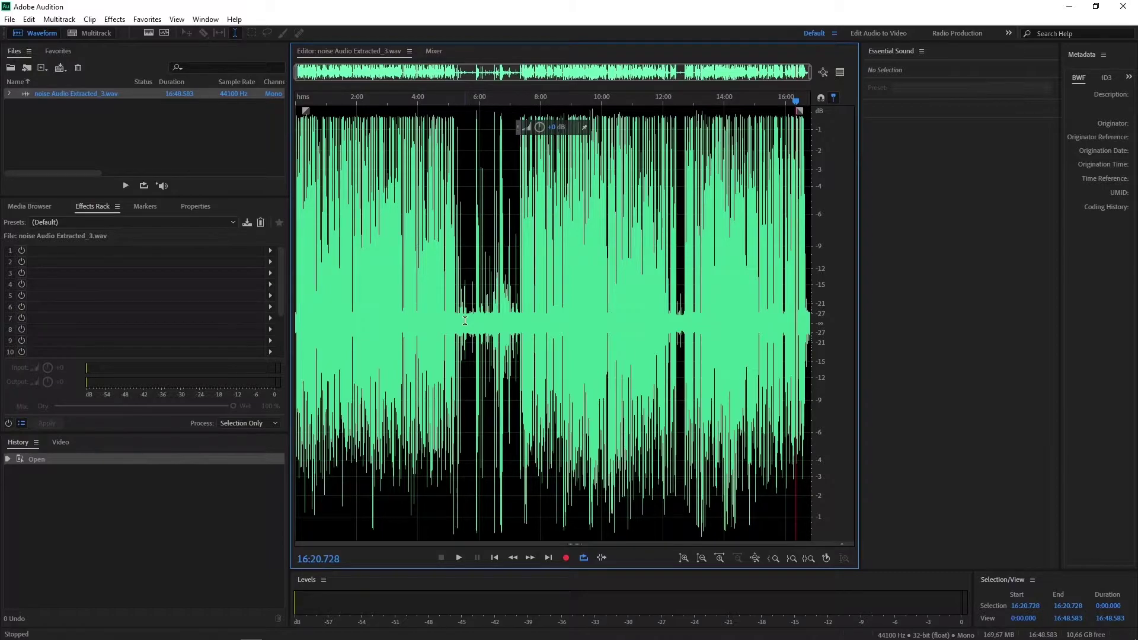
left_click_drag(456, 321, 697, 317)
left_click(771, 317)
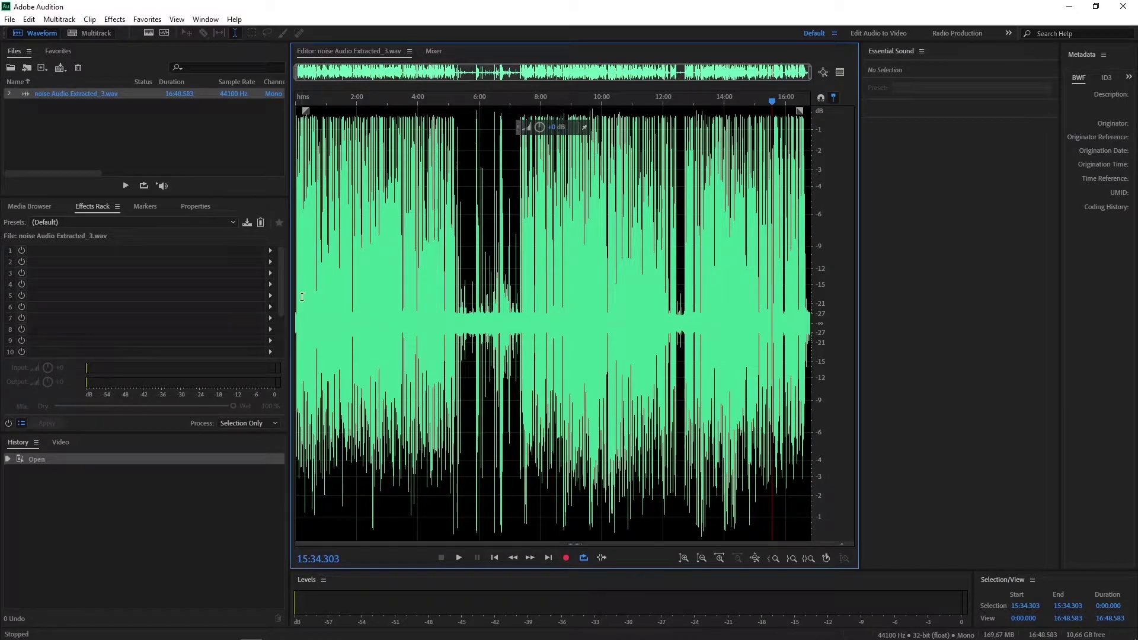
Play the quiet gap at about 15:55 briefly and examine the noise-only tail at about 16:40.
key("equal")
key("equal")
key("equal")
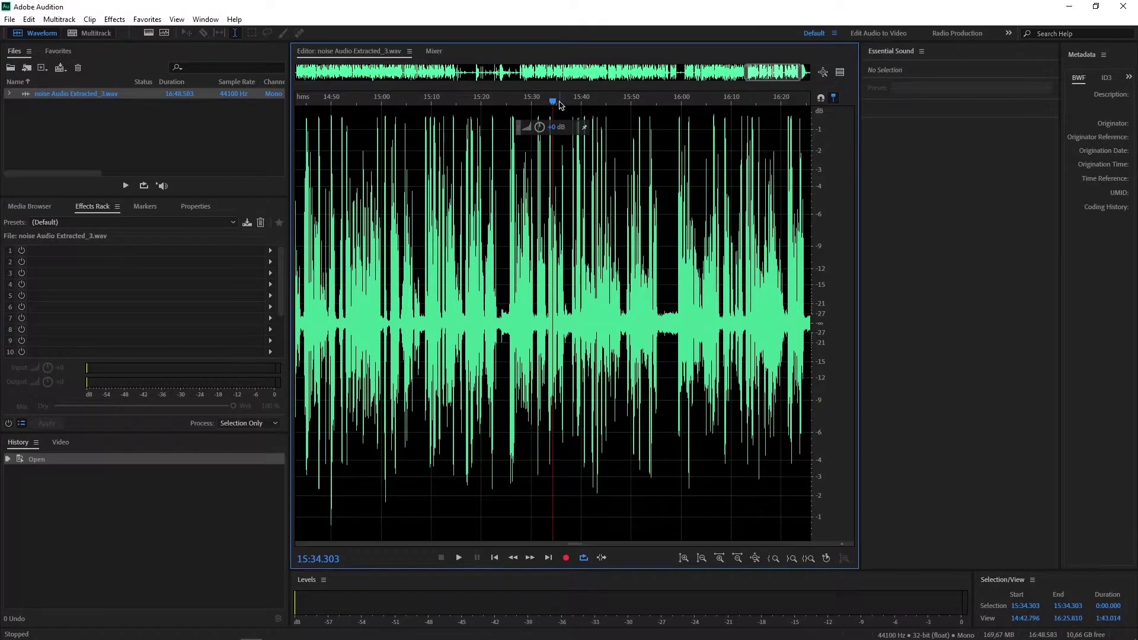
left_click_drag(552, 101, 705, 110)
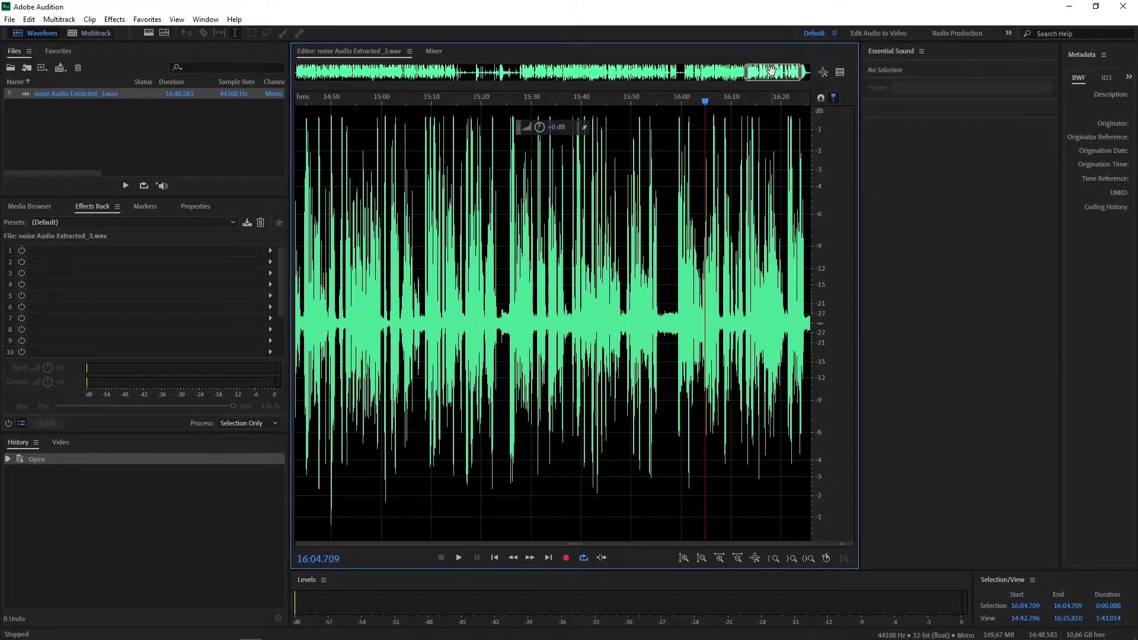
left_click_drag(771, 71, 783, 72)
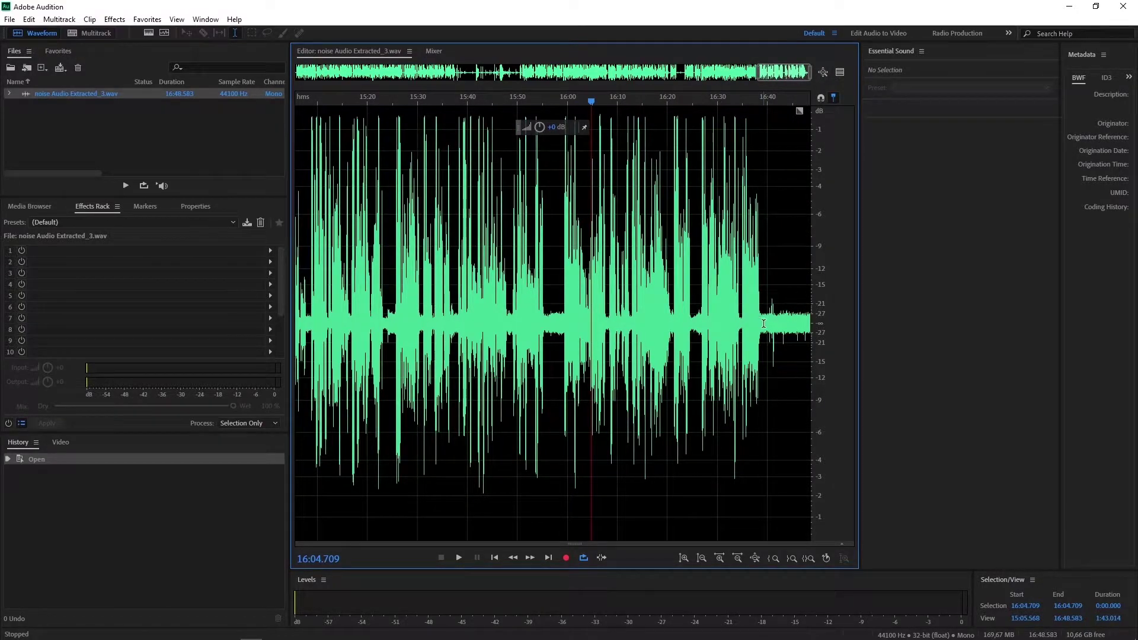
left_click(547, 321)
key("space")
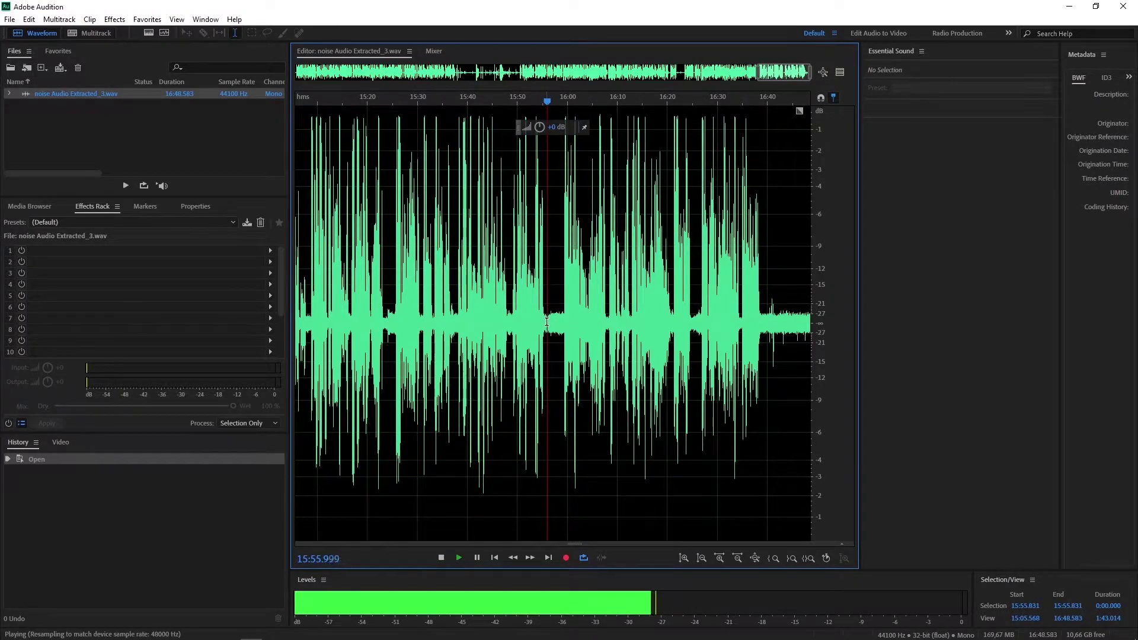
key("space")
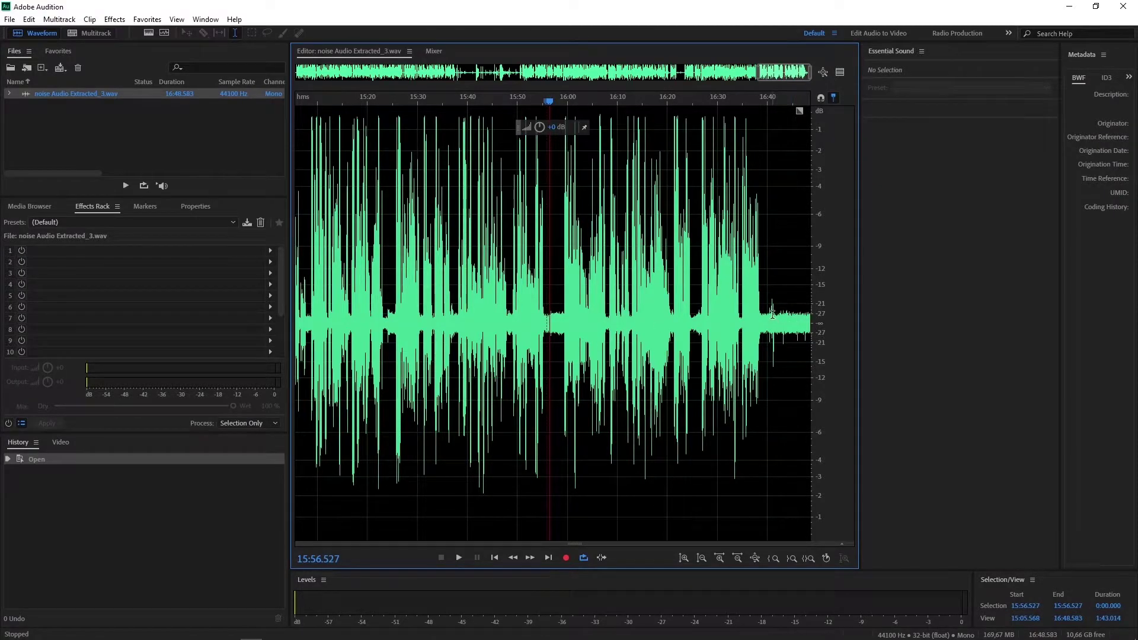
left_click(769, 105)
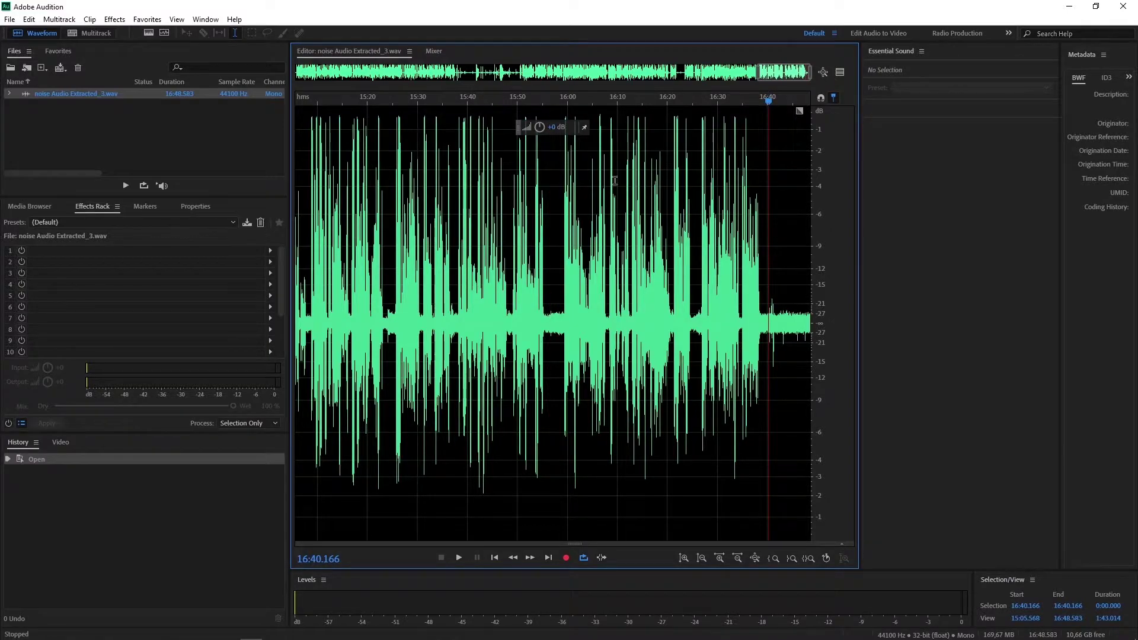
Select the noise-only section before the speech, from 0:00.000 to about 0:02.673.
left_click_drag(787, 76, 324, 74)
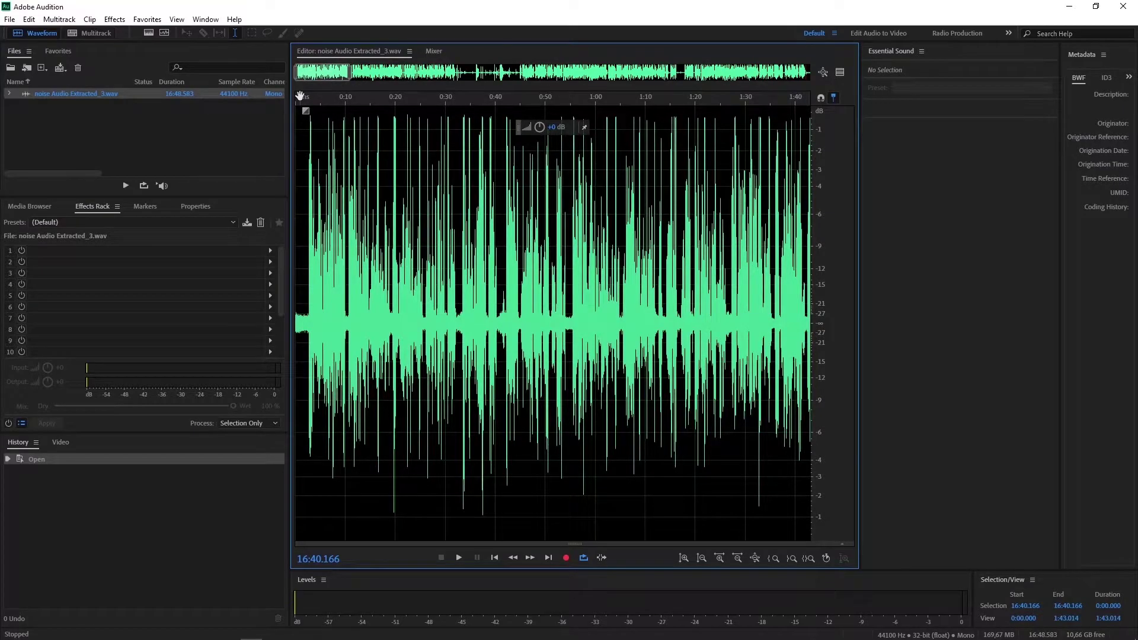
left_click(301, 98)
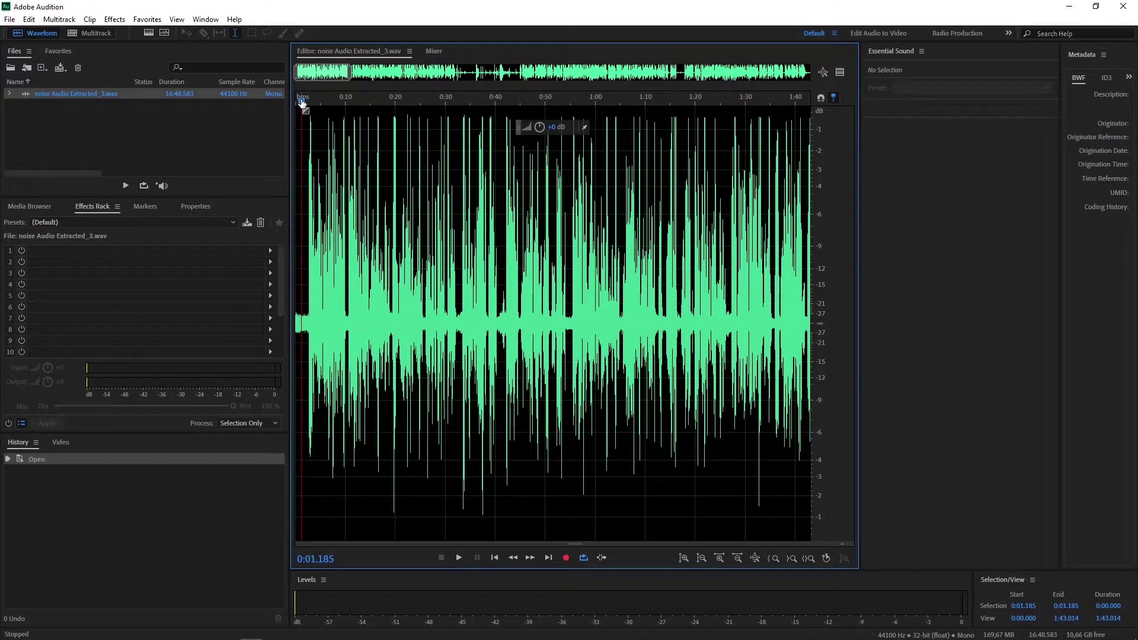
scroll(302, 102, "up", 3)
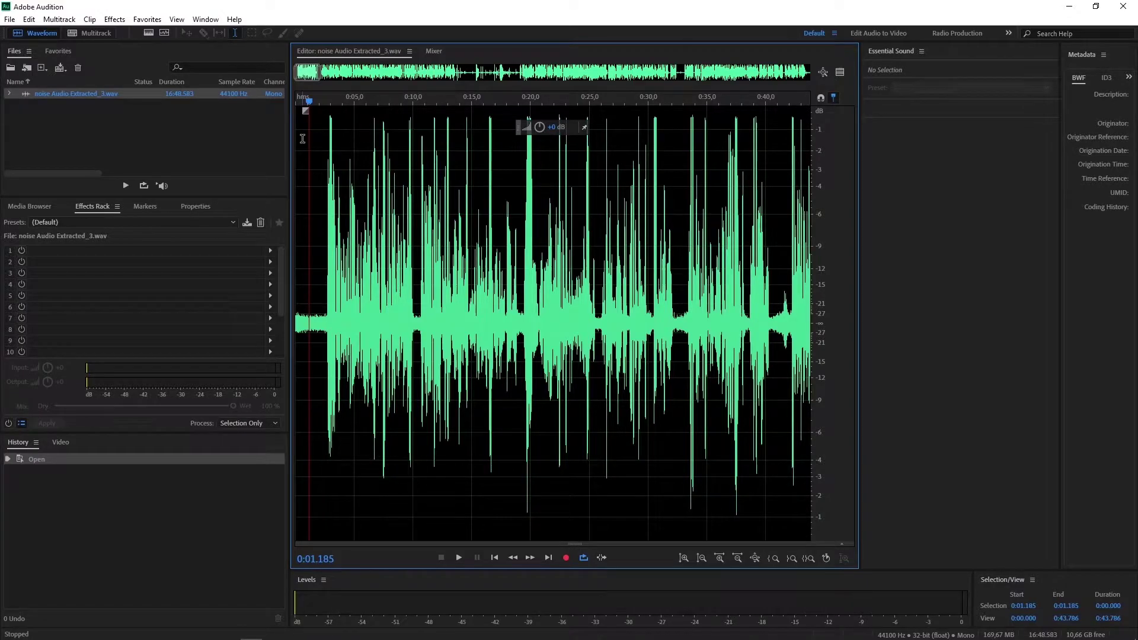
scroll(302, 138, "up", 4)
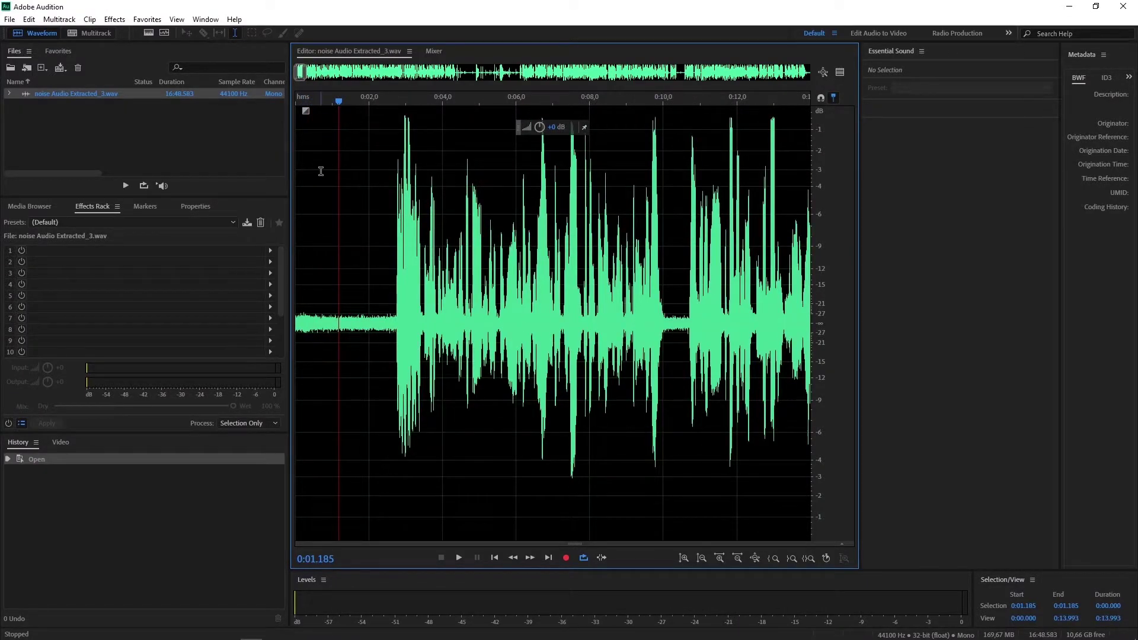
left_click(393, 327)
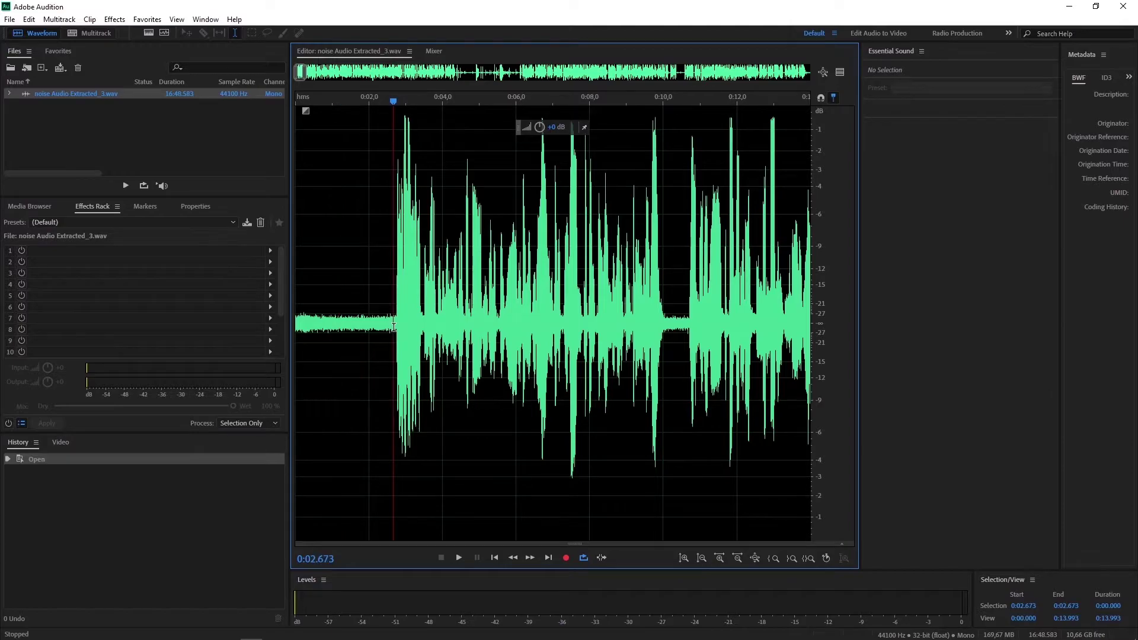
left_click_drag(394, 327, 294, 332)
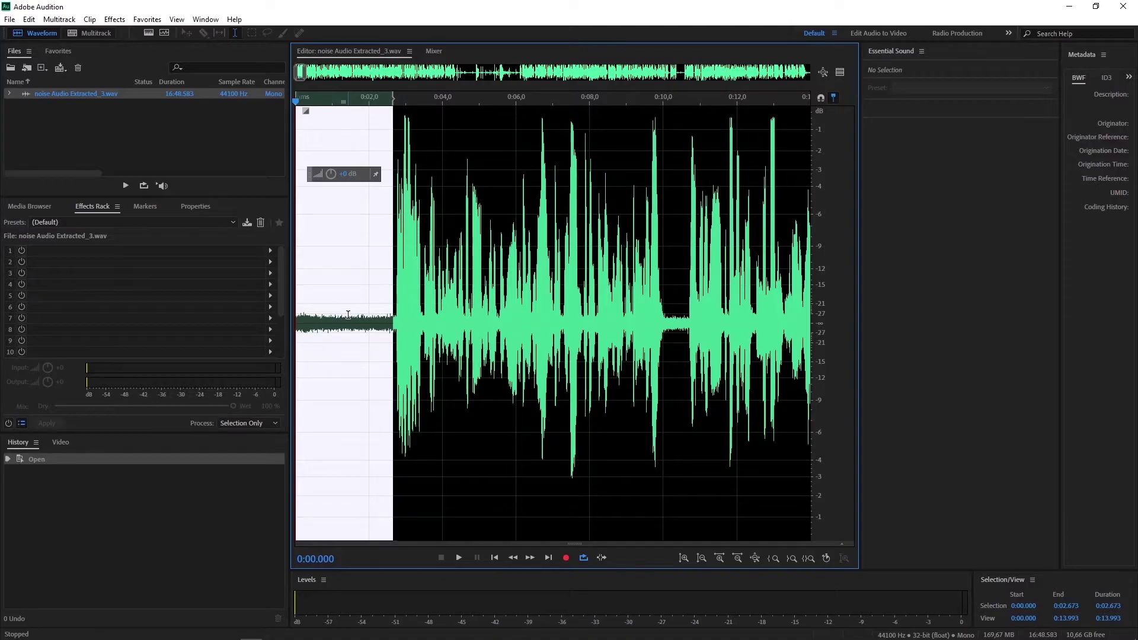
Capture a noise print from the selected noise-only section and accept the alert.
left_click(114, 19)
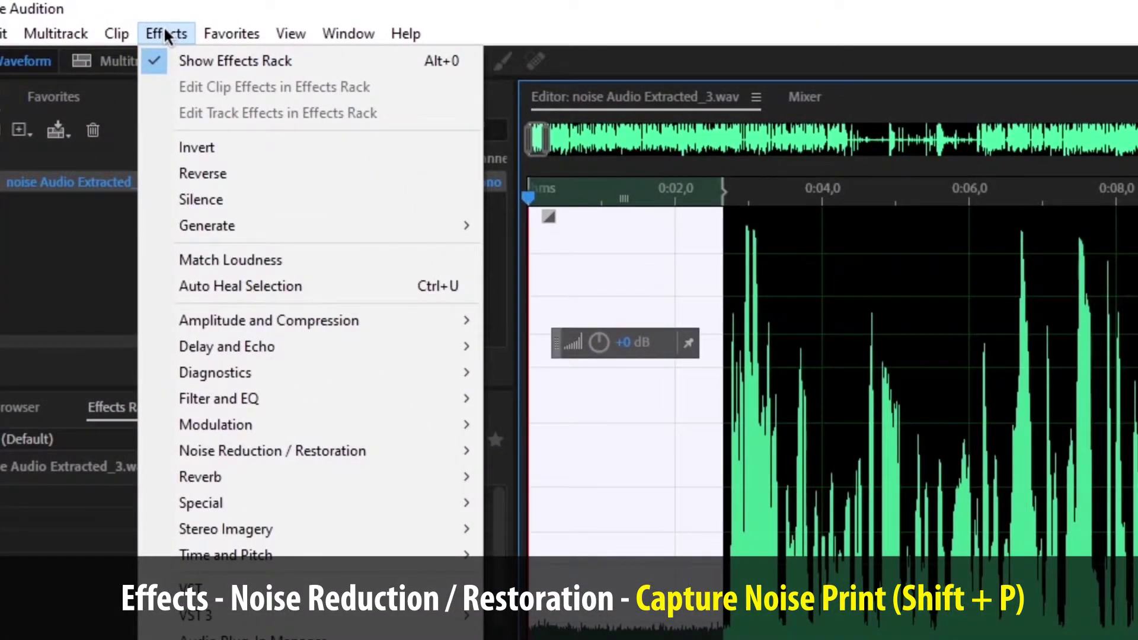
mouse_move(391, 450)
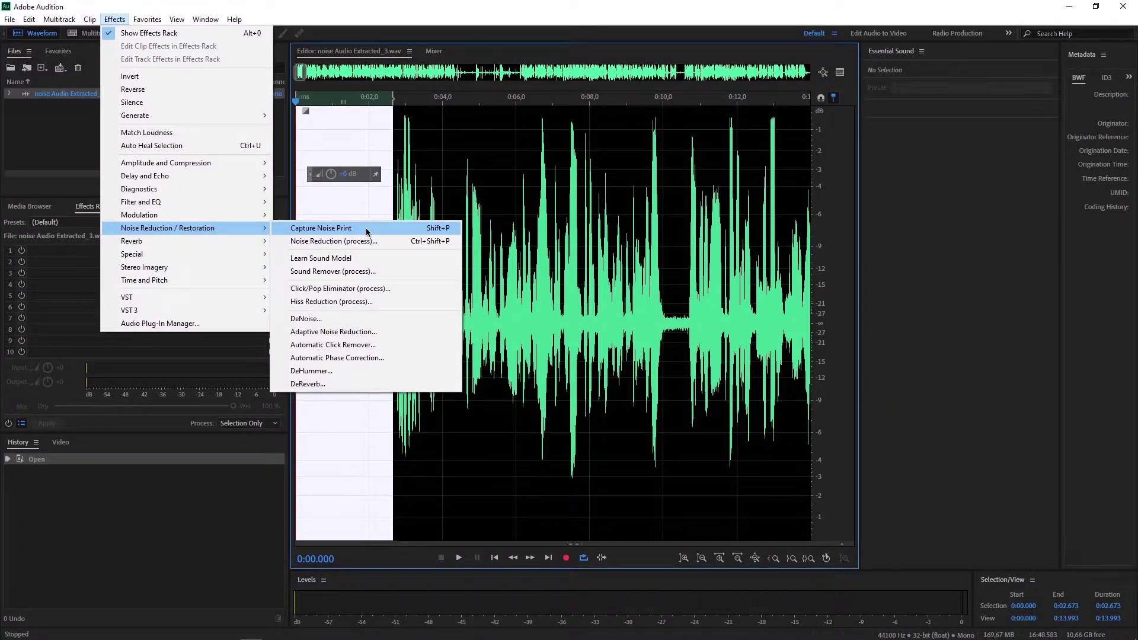
left_click(366, 231)
mouse_move(583, 290)
left_mouse_down()
mouse_move(567, 274)
mouse_move(598, 287)
mouse_move(569, 274)
mouse_move(583, 285)
left_mouse_up()
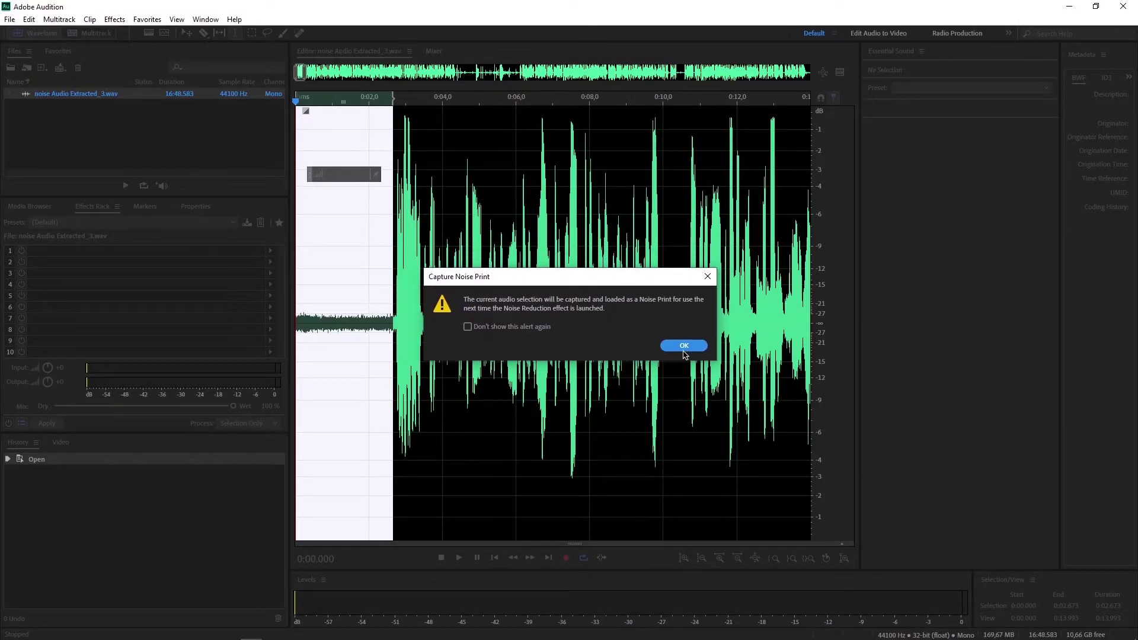
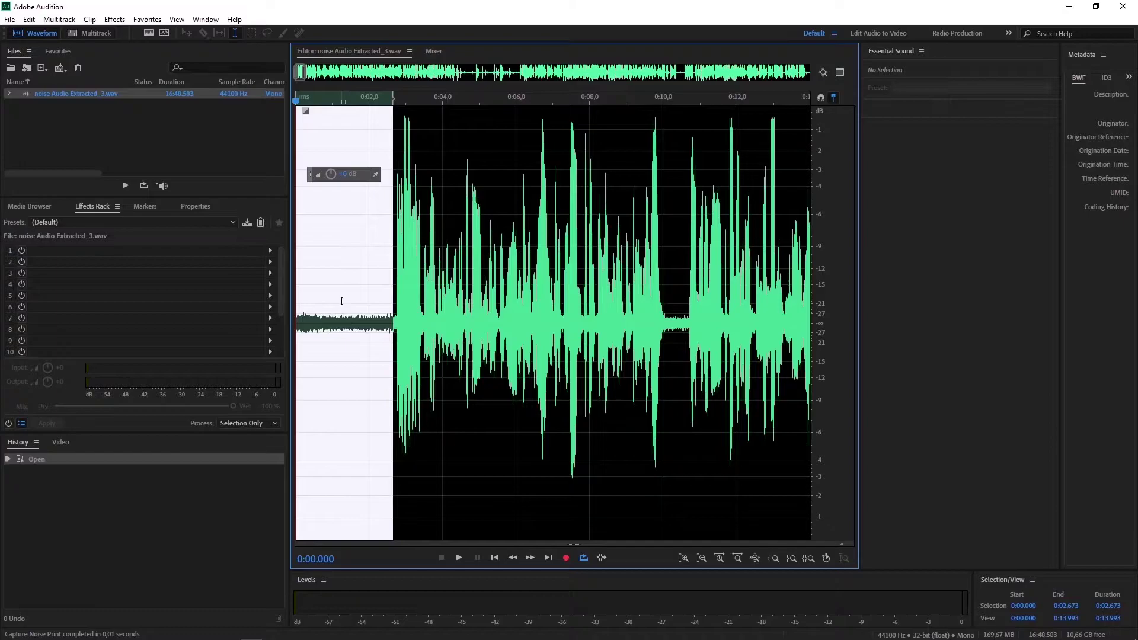
Open the Noise Reduction process and set Noise Reduction to 72% and Reduce by to 41.9 dB.
left_click(115, 24)
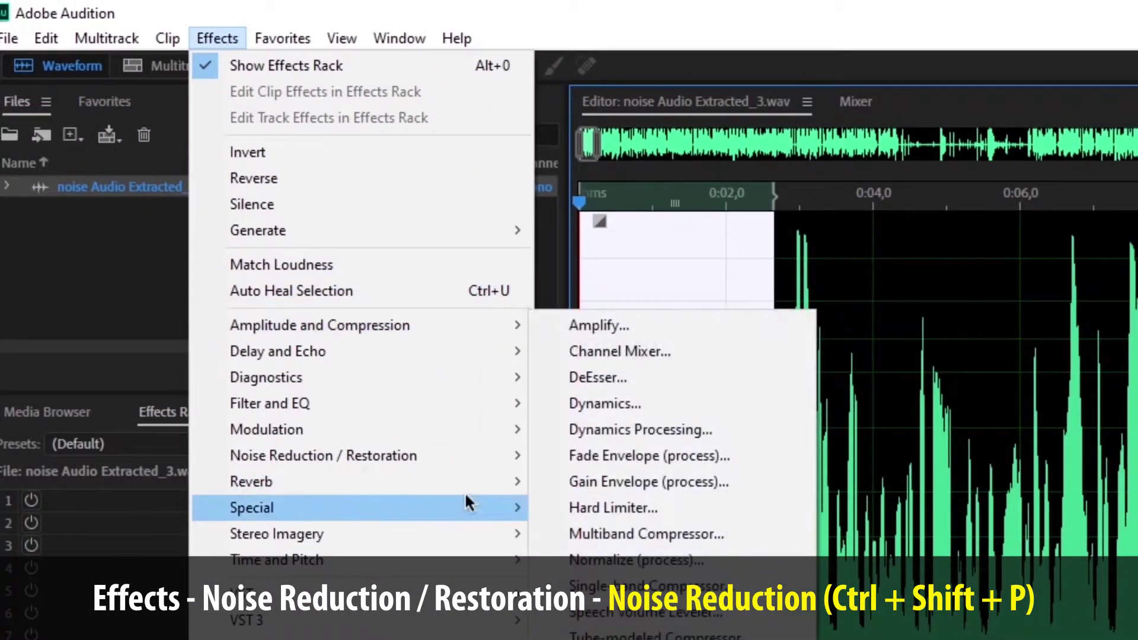
mouse_move(500, 445)
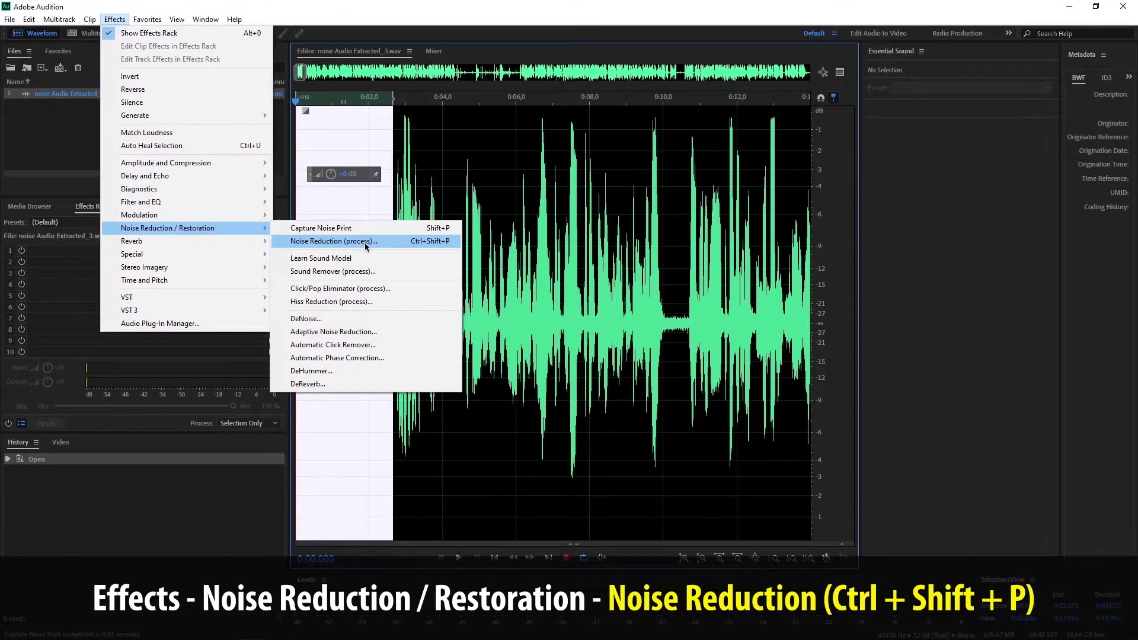
left_click(366, 244)
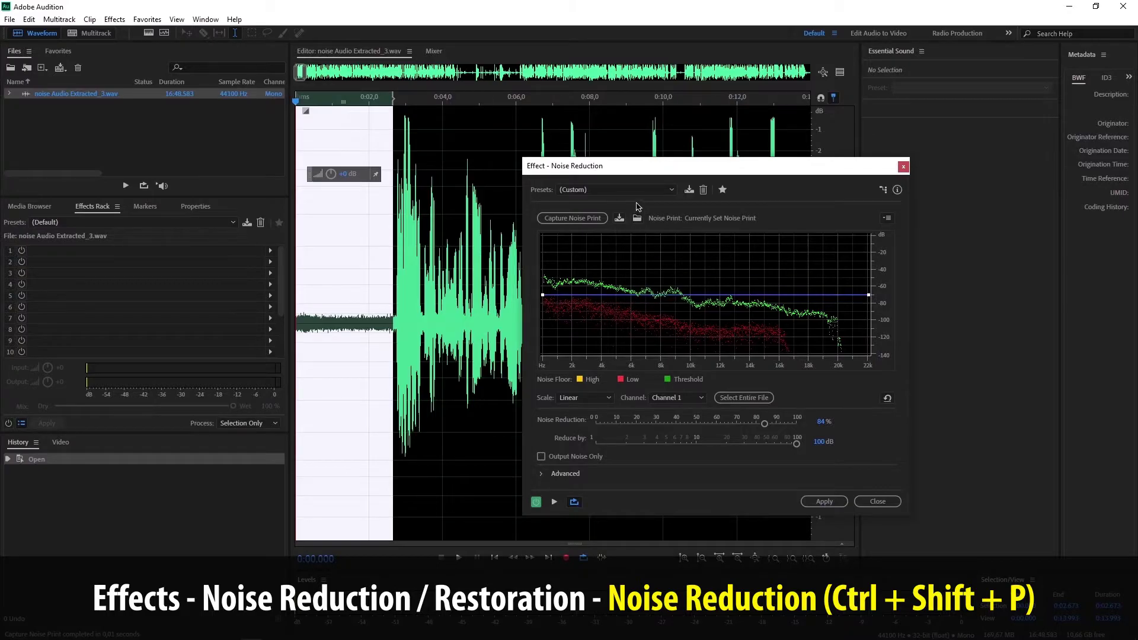
left_click_drag(646, 171, 694, 149)
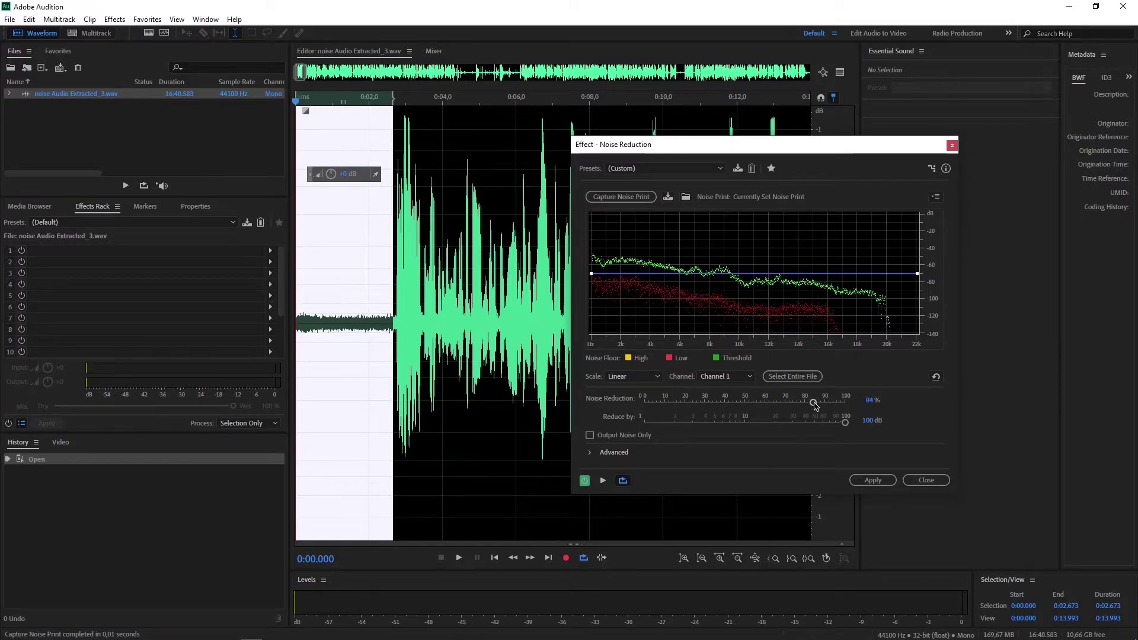
left_click_drag(814, 405, 851, 408)
left_click_drag(845, 423, 803, 431)
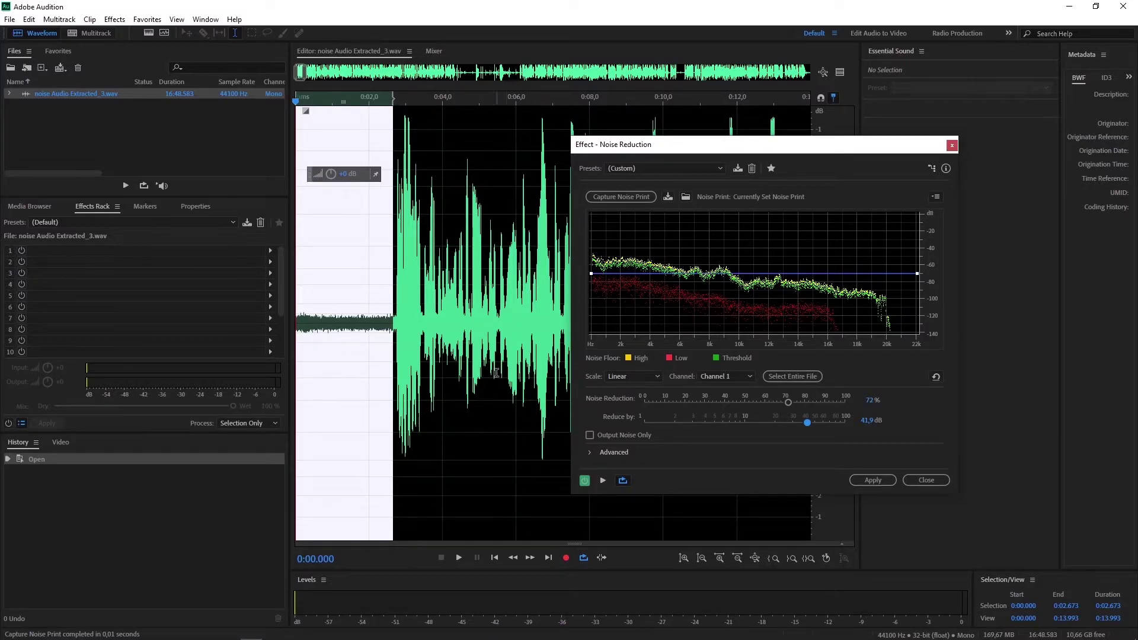
Clear the noise-only selection and select the entire waveform as the target for Noise Reduction.
left_click(463, 338)
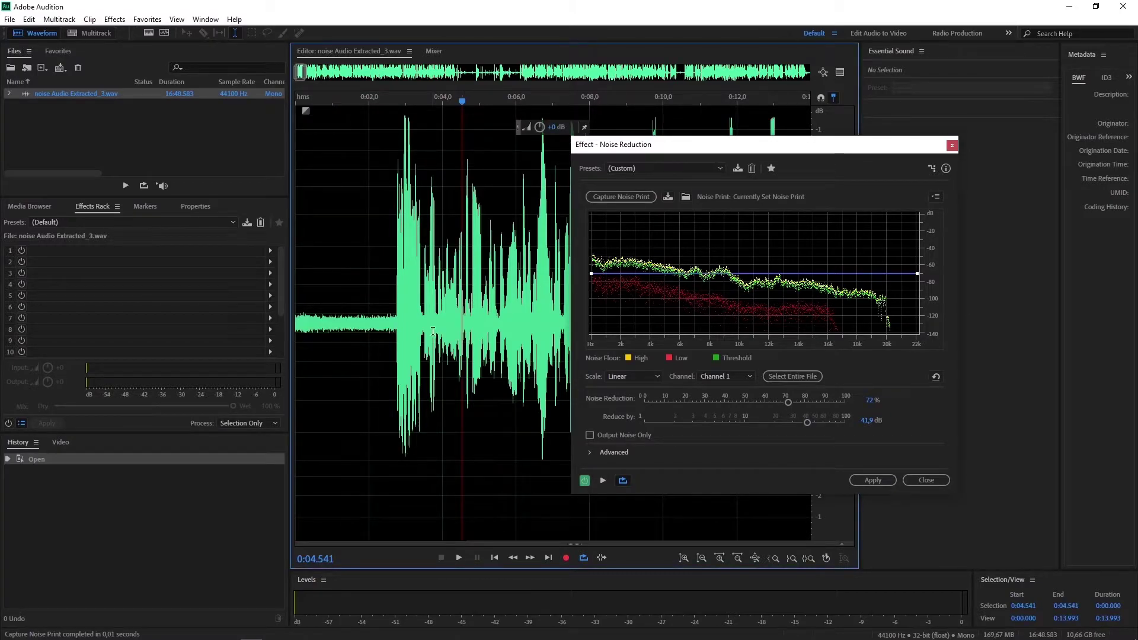
left_click(421, 243)
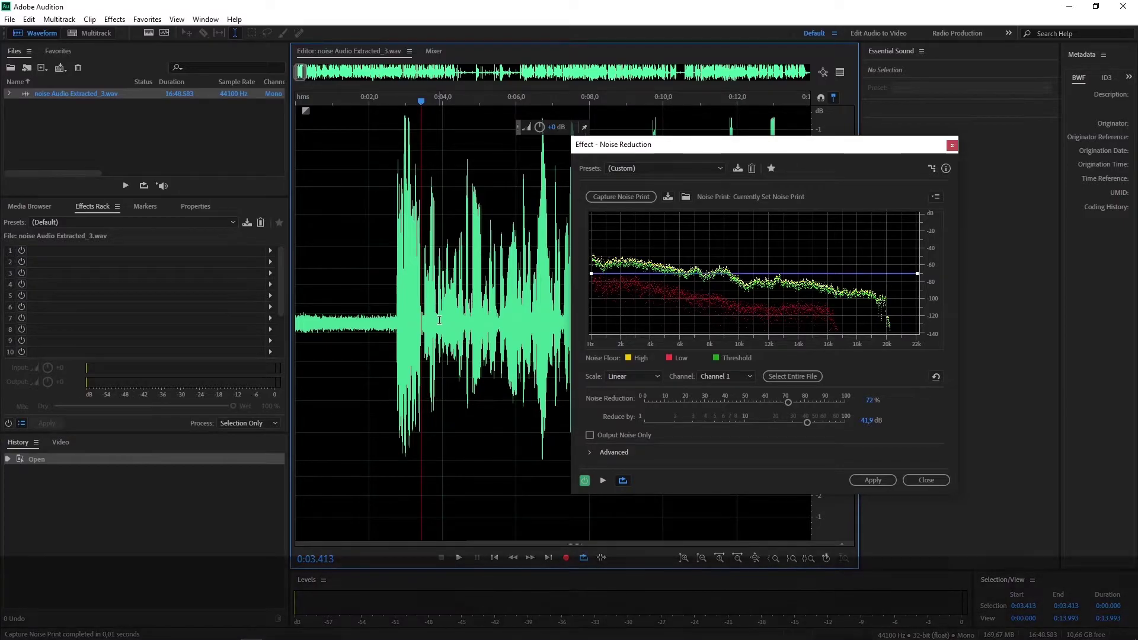
key("ctrl+a")
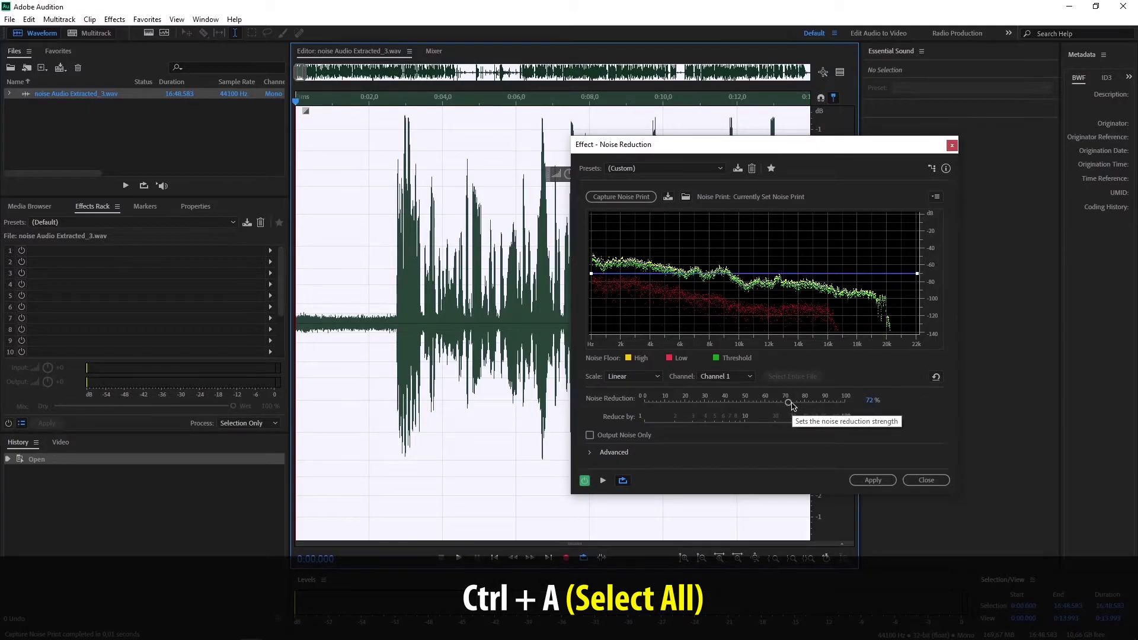
Try Noise Reduction at 51% with Reduce by at 14.3 dB, preview the opening speech and return the playhead to the start.
left_click_drag(788, 402, 749, 407)
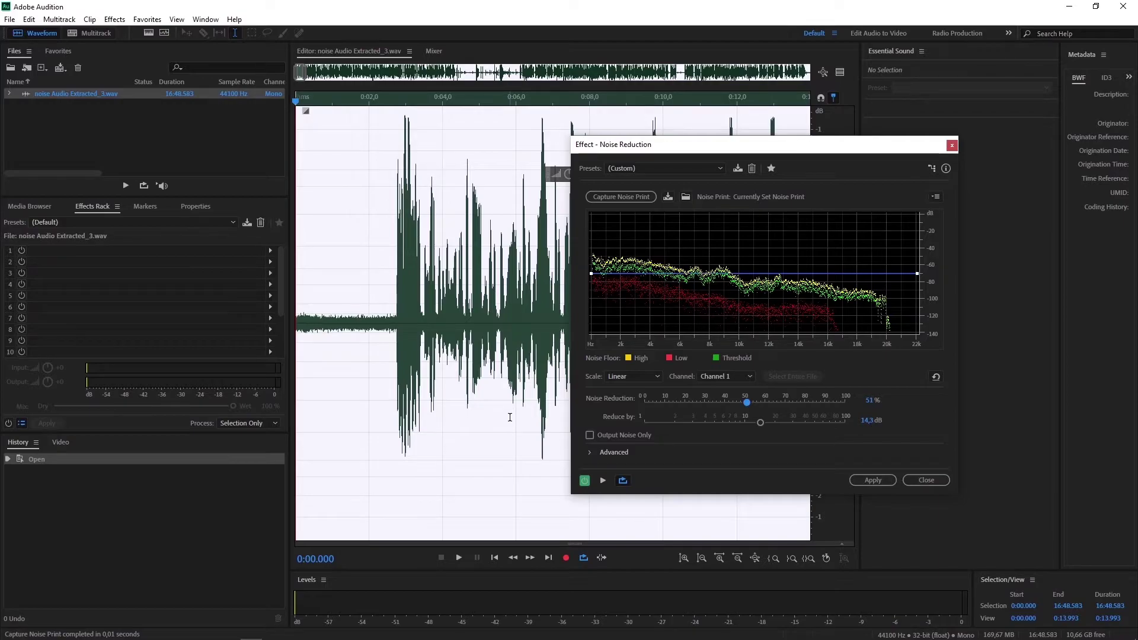
key("space")
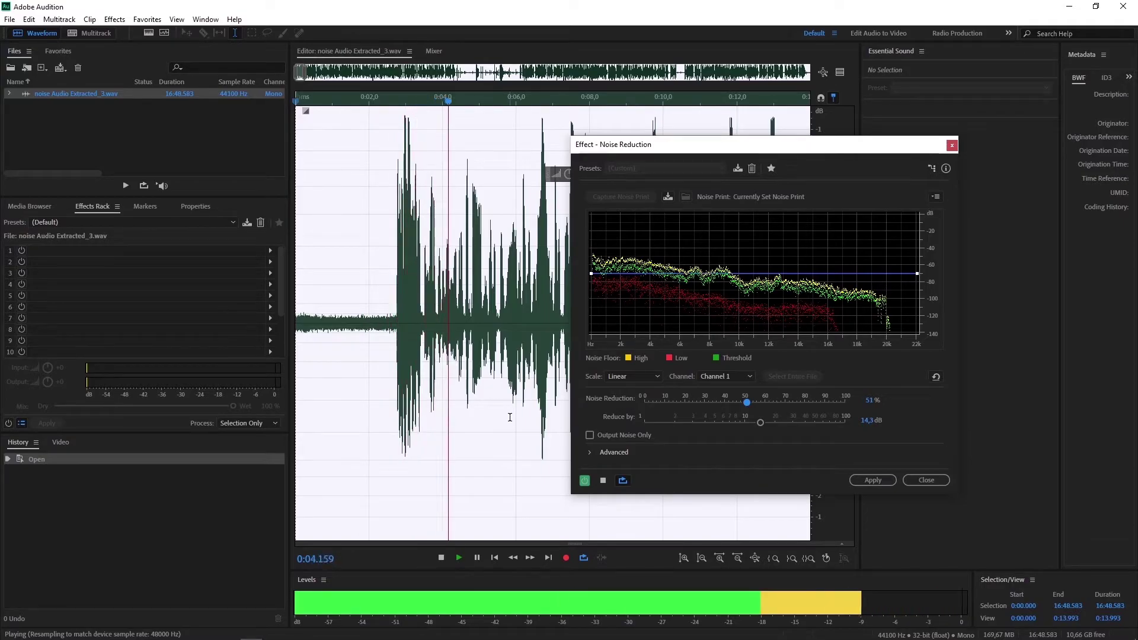
key("space")
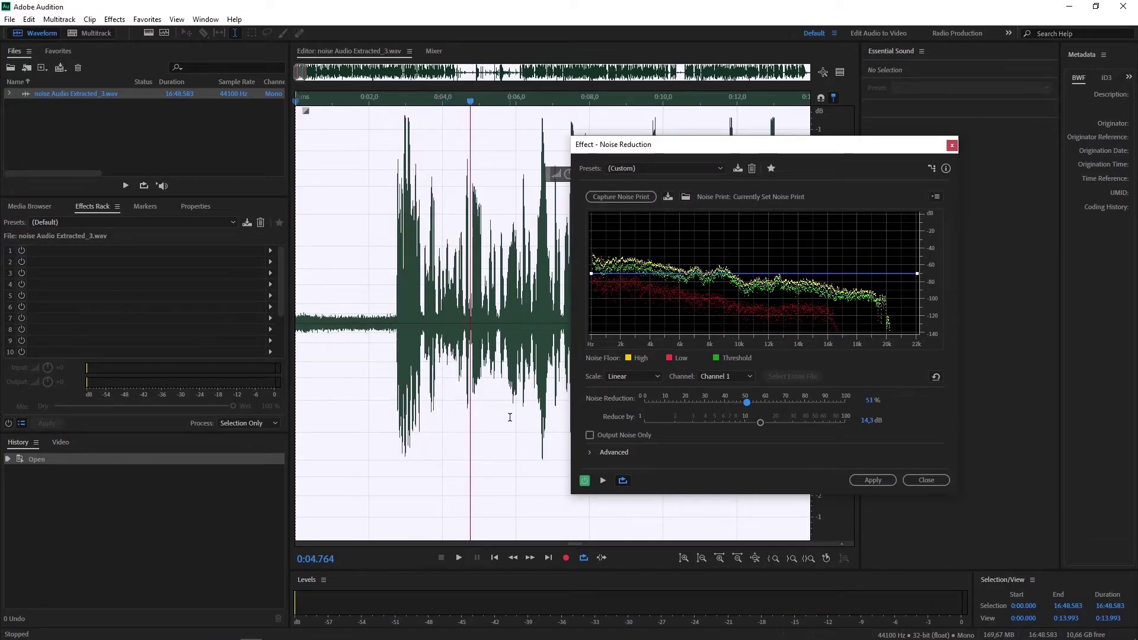
left_click_drag(338, 98, 296, 99)
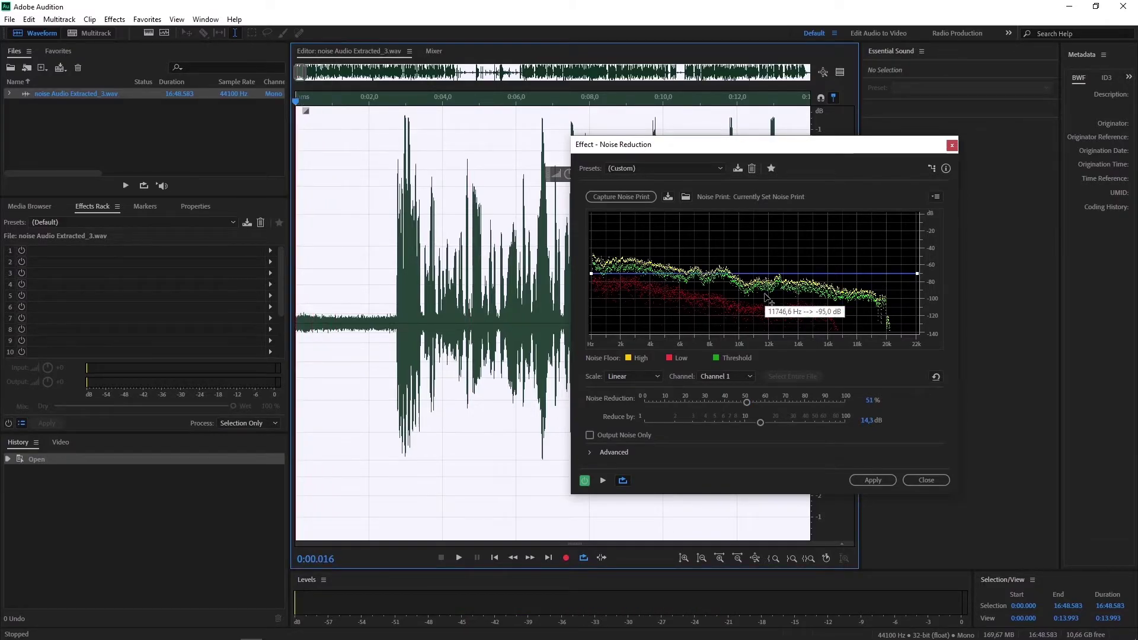
Try Noise Reduction at 70% with Reduce by at 85 dB, preview the opening speech and return the playhead near the start.
left_click_drag(746, 402, 787, 405)
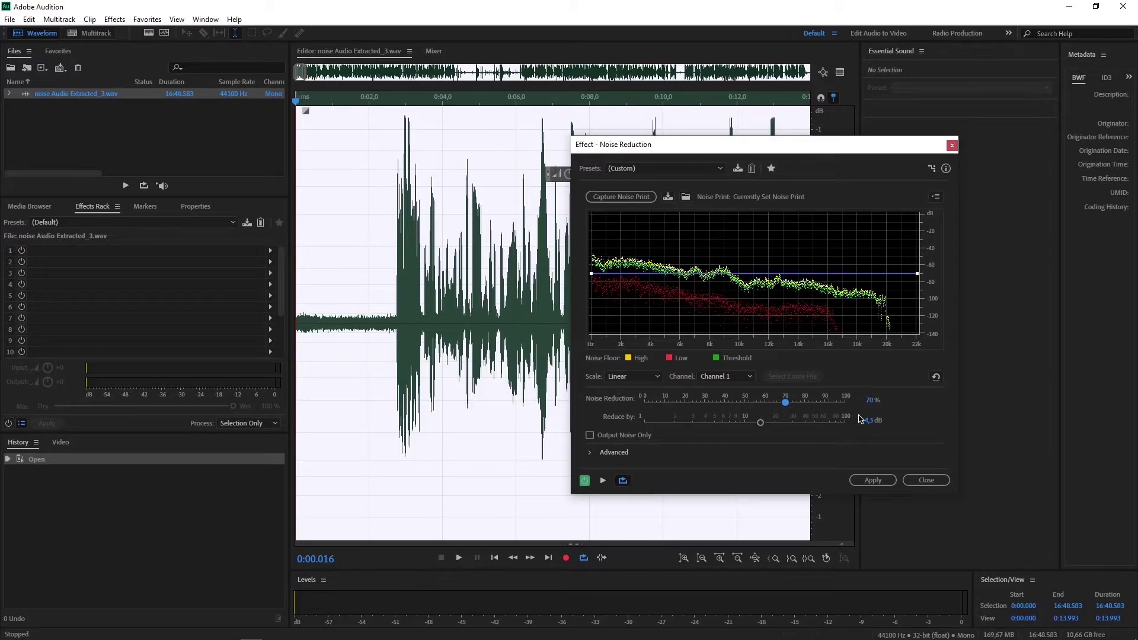
left_click(761, 423)
left_click_drag(761, 422, 839, 428)
key("space")
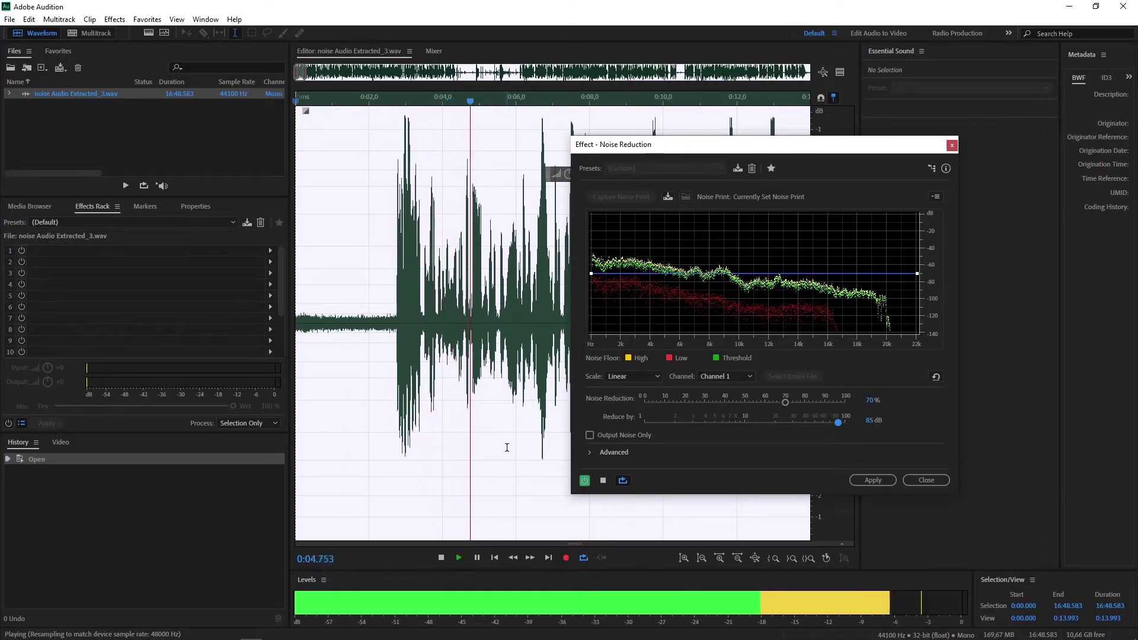
key("space")
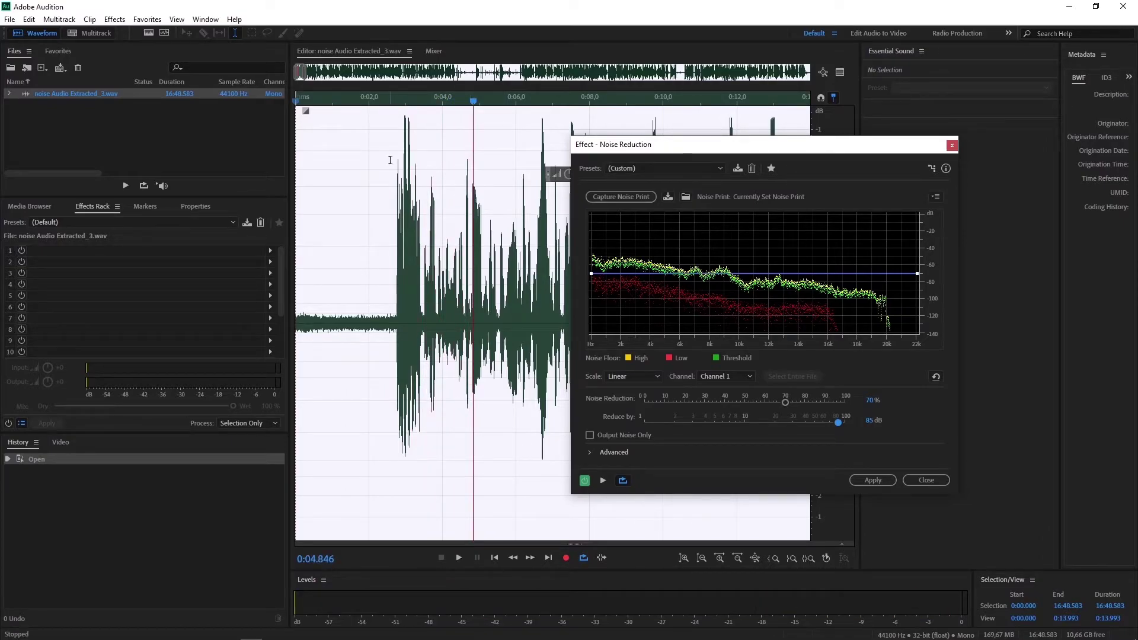
left_click_drag(350, 102, 308, 104)
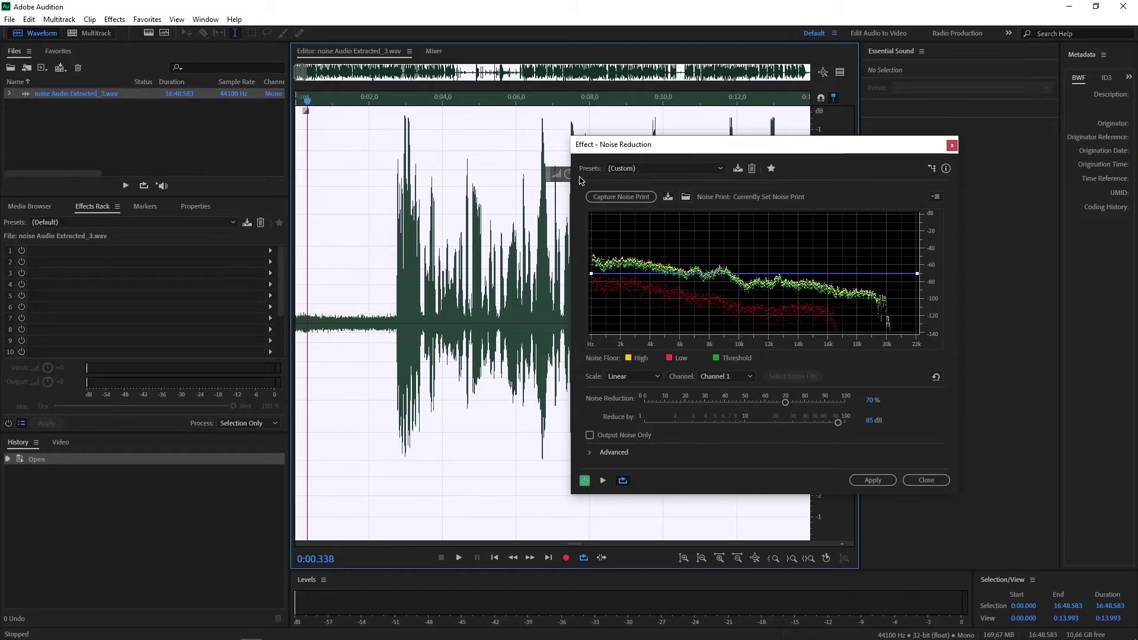
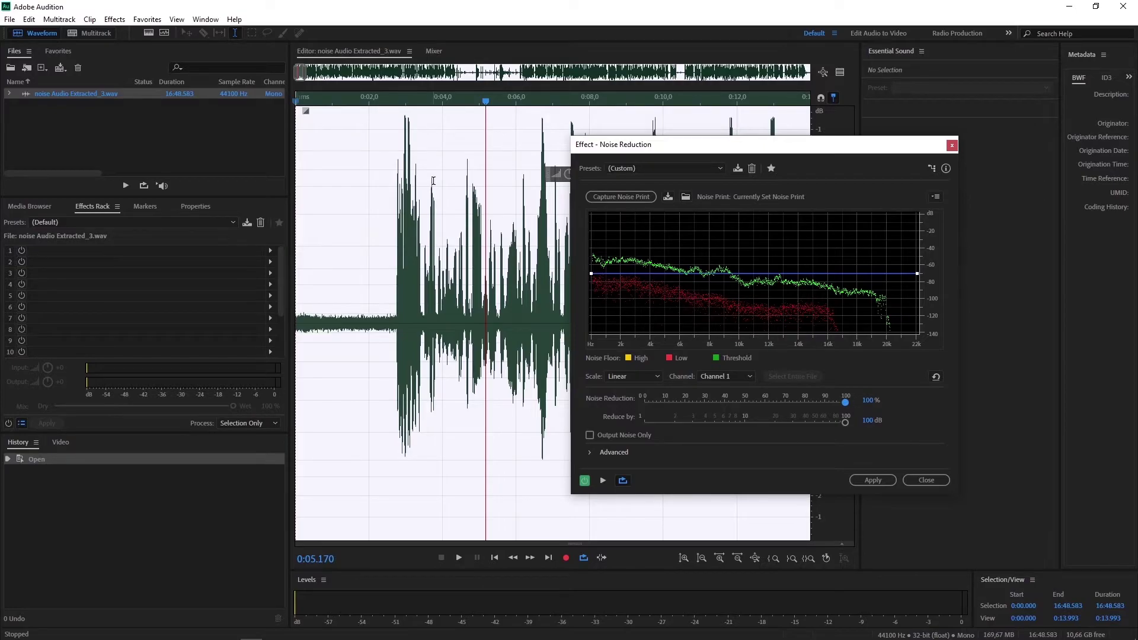
Preview the speech from about 0:02.5 with Noise Reduction at 100% and Reduce by at 100 dB.
left_click(319, 102)
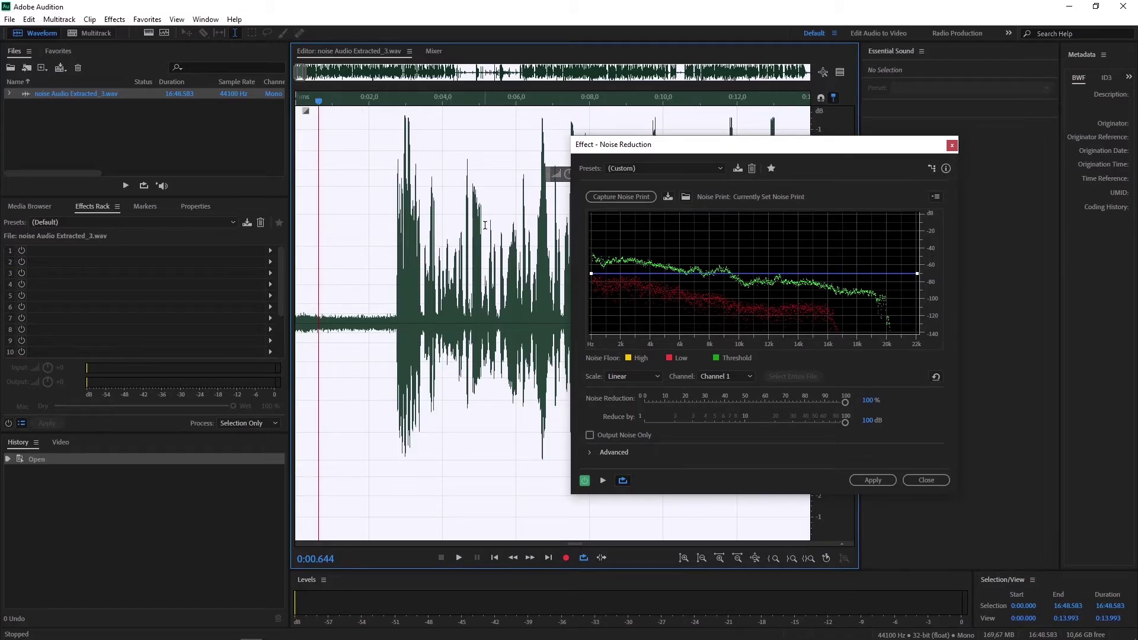
left_click(388, 102)
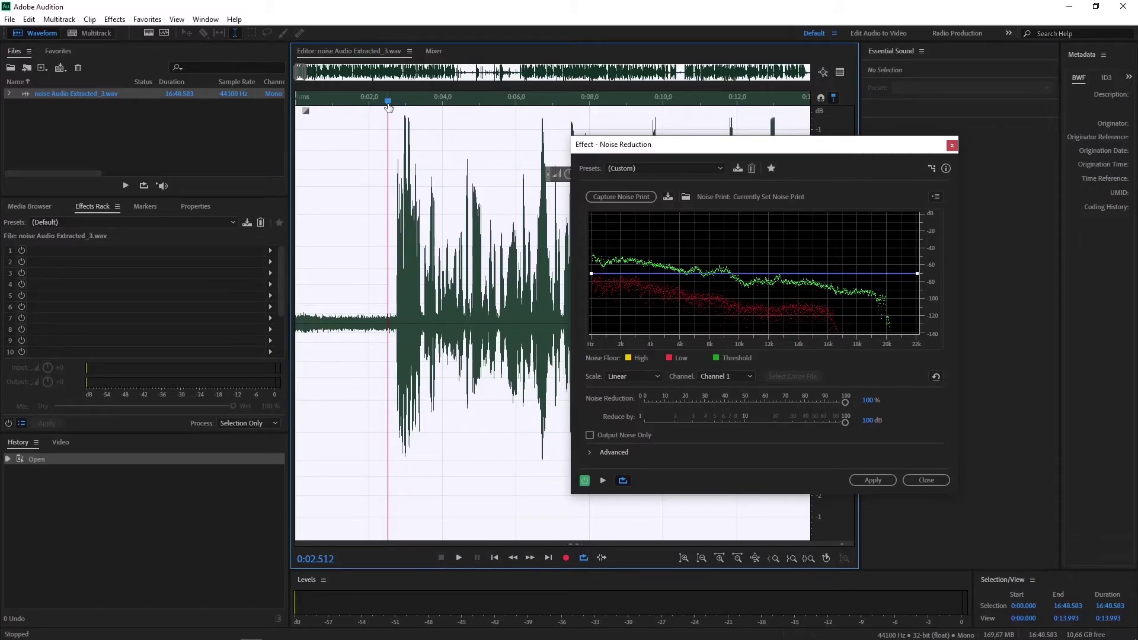
key("space")
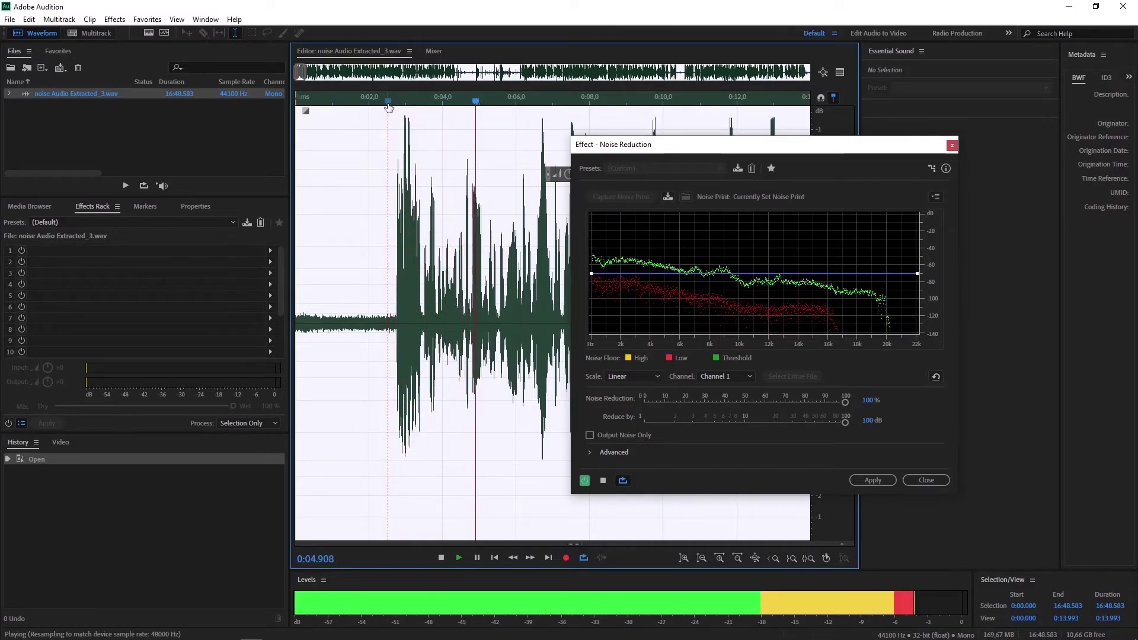
key("space")
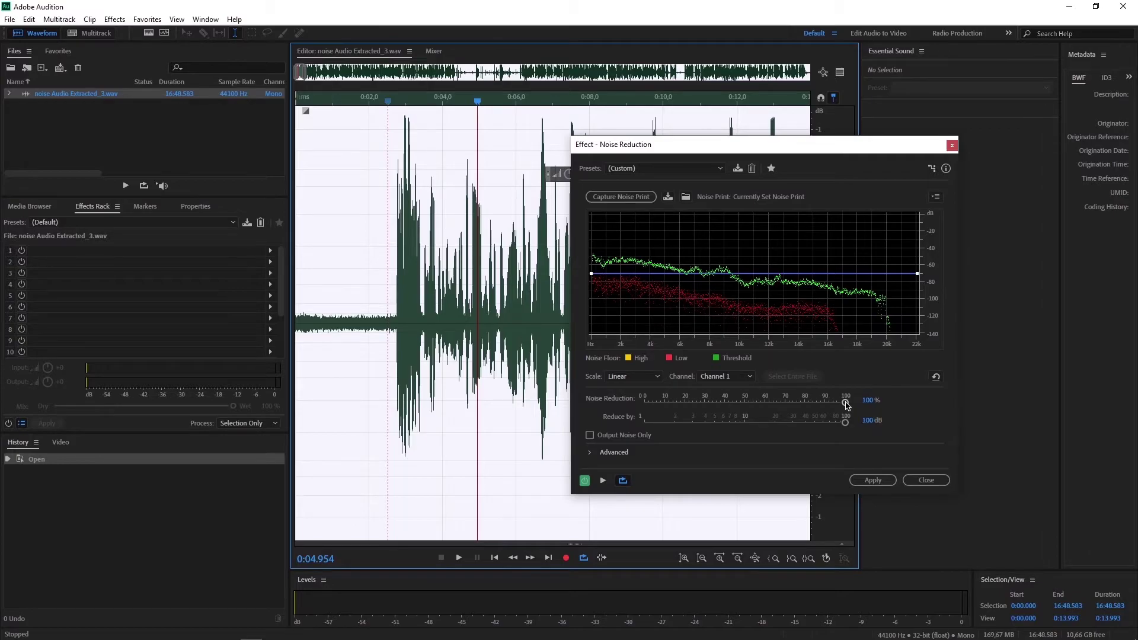
Set Noise Reduction to 85%, keep Reduce by at 100 dB, and apply the effect to the whole file.
left_click_drag(846, 405, 816, 407)
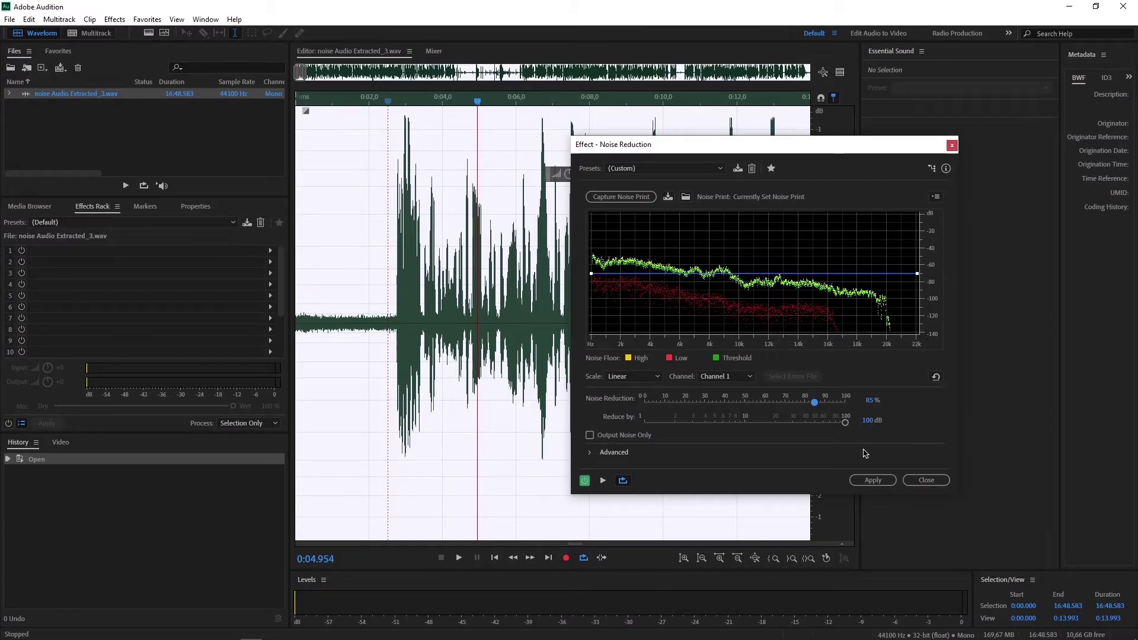
left_click(873, 480)
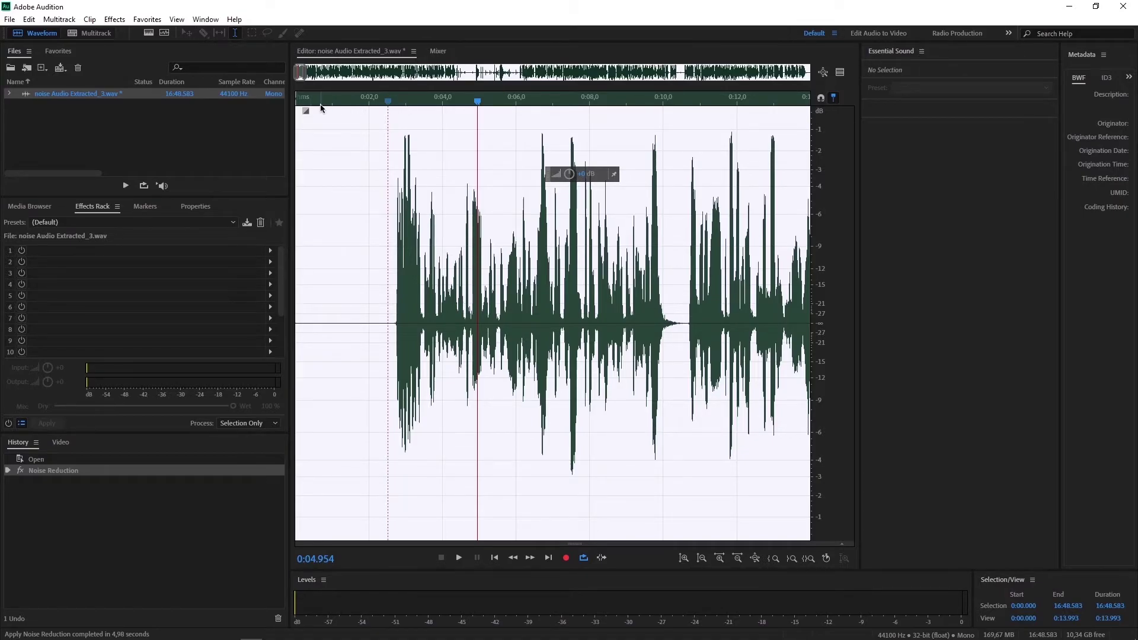
Play the noise-reduced audio from the start through the first pause at about 0:10.
left_click_drag(321, 102, 296, 102)
key("space")
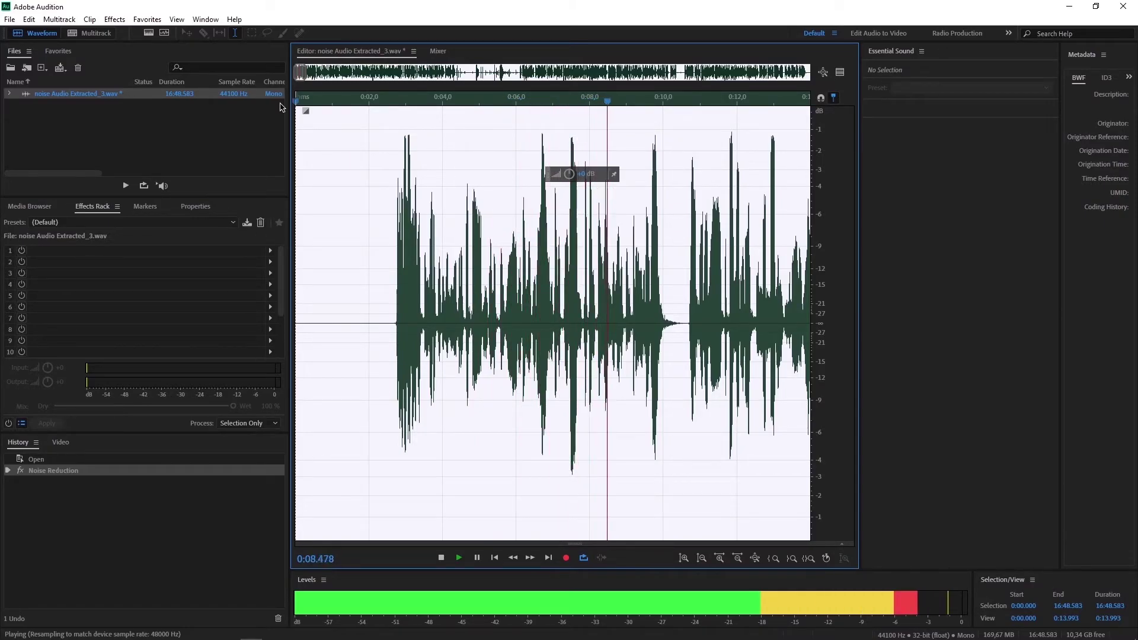
key("space")
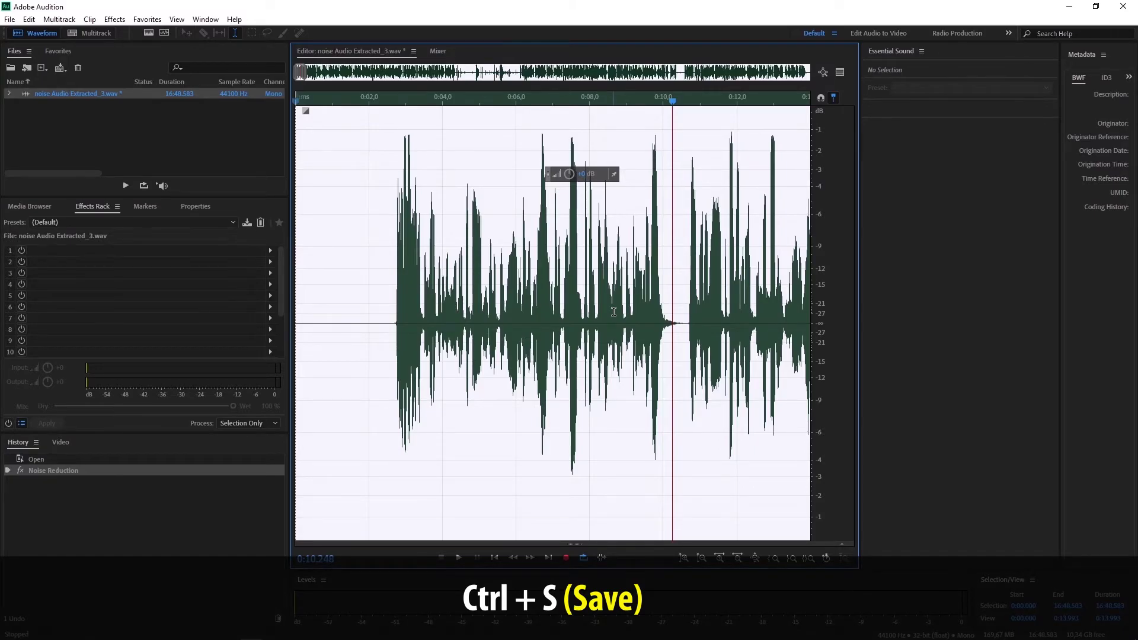
Save the noise-reduced audio file, then switch to Premiere Pro and clear the timeline selection.
key("ctrl+s")
left_click(10, 20)
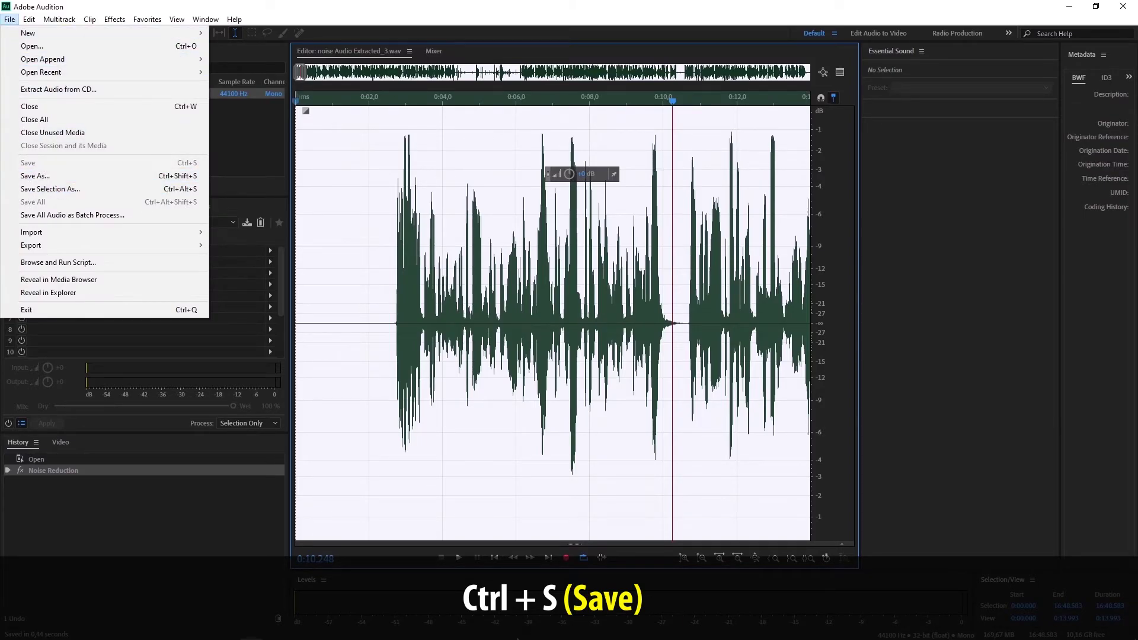
key("alt+Tab")
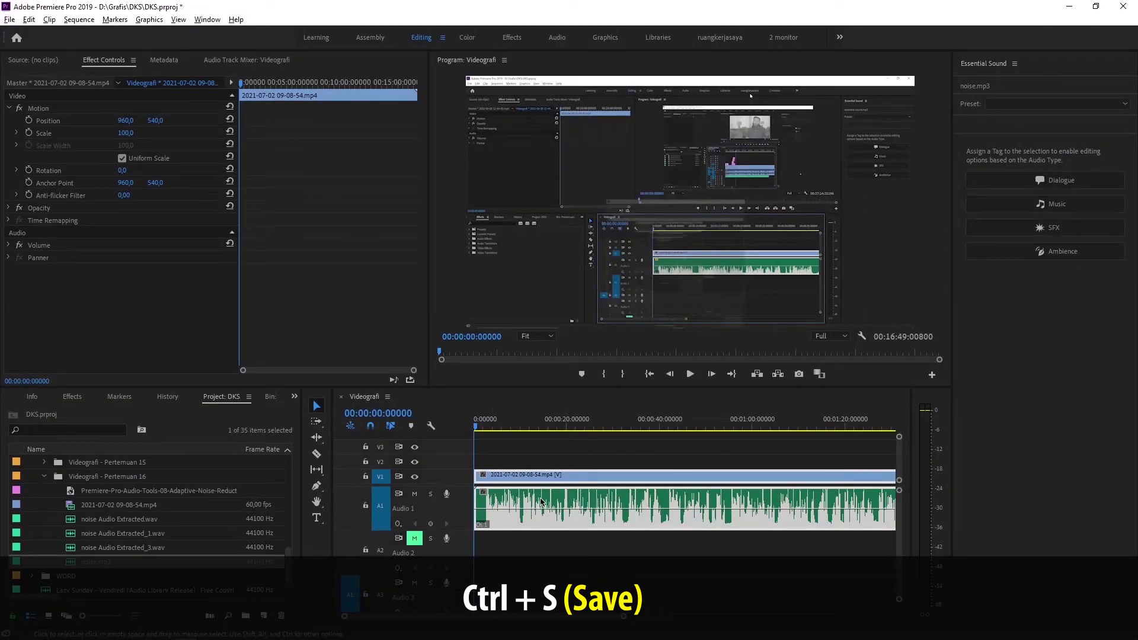
left_click(533, 540)
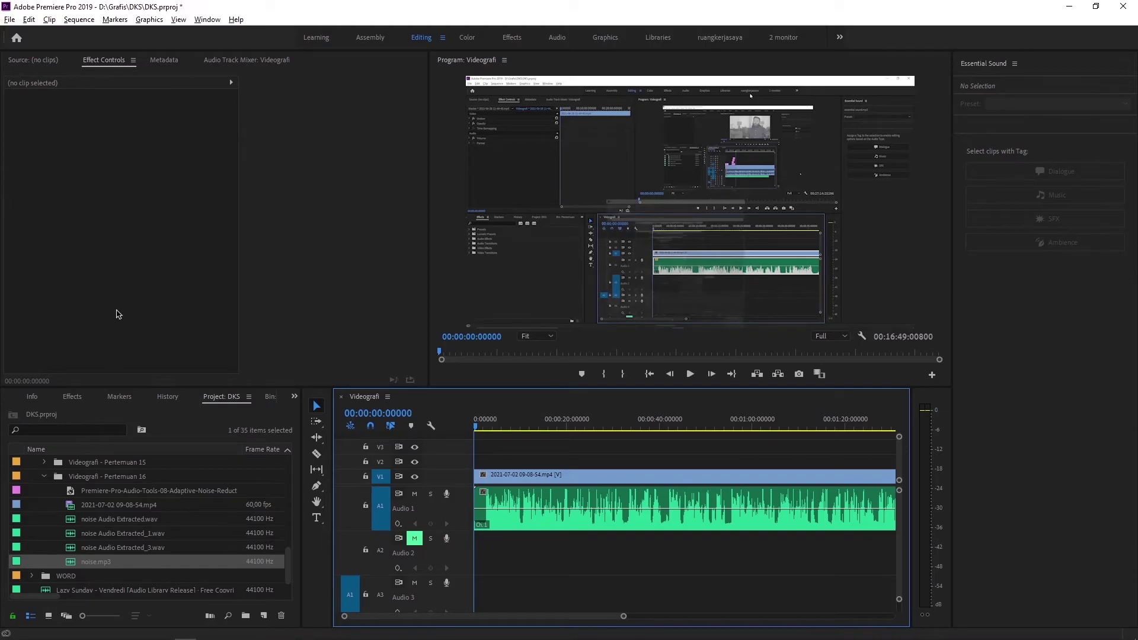
Switch back to Audition, examine the available export options and dismiss them without exporting.
left_click(251, 635)
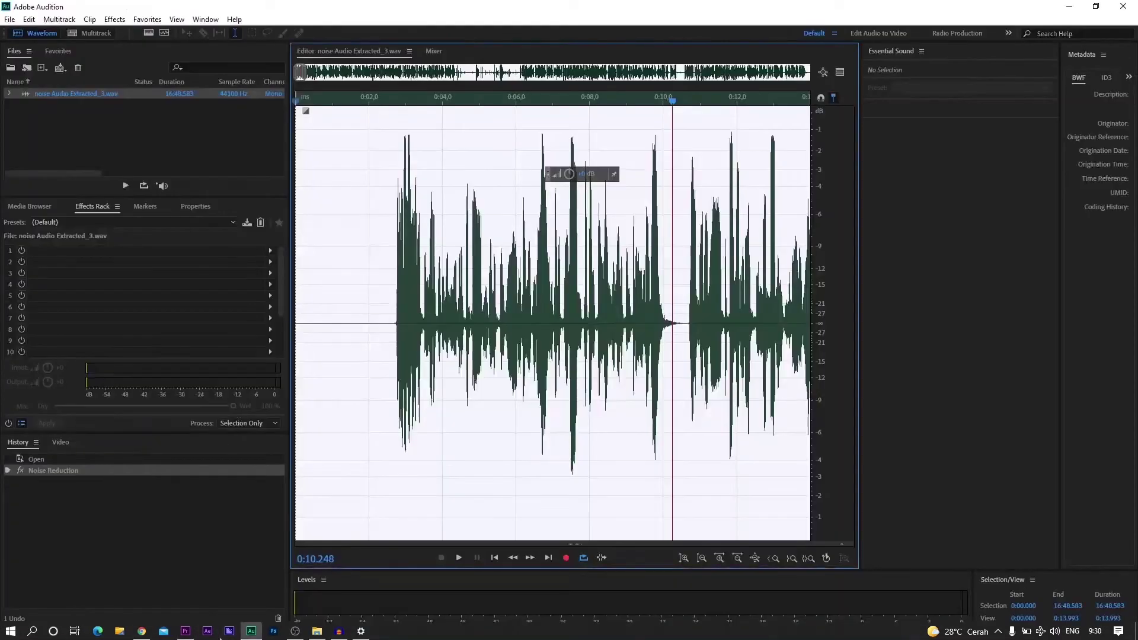
left_click(9, 19)
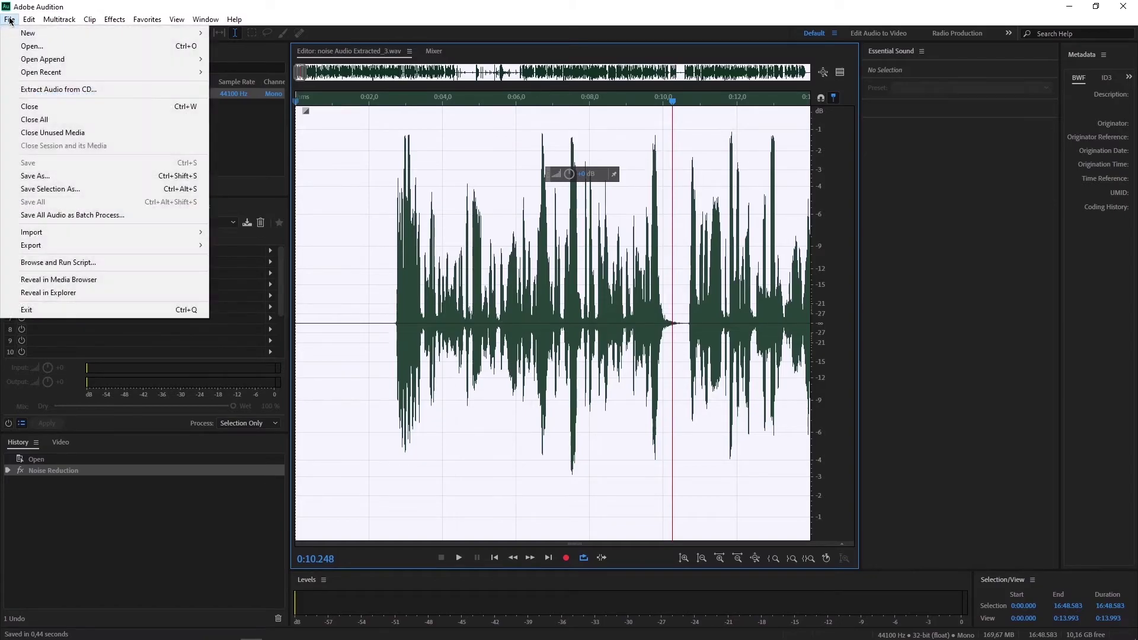
mouse_move(192, 242)
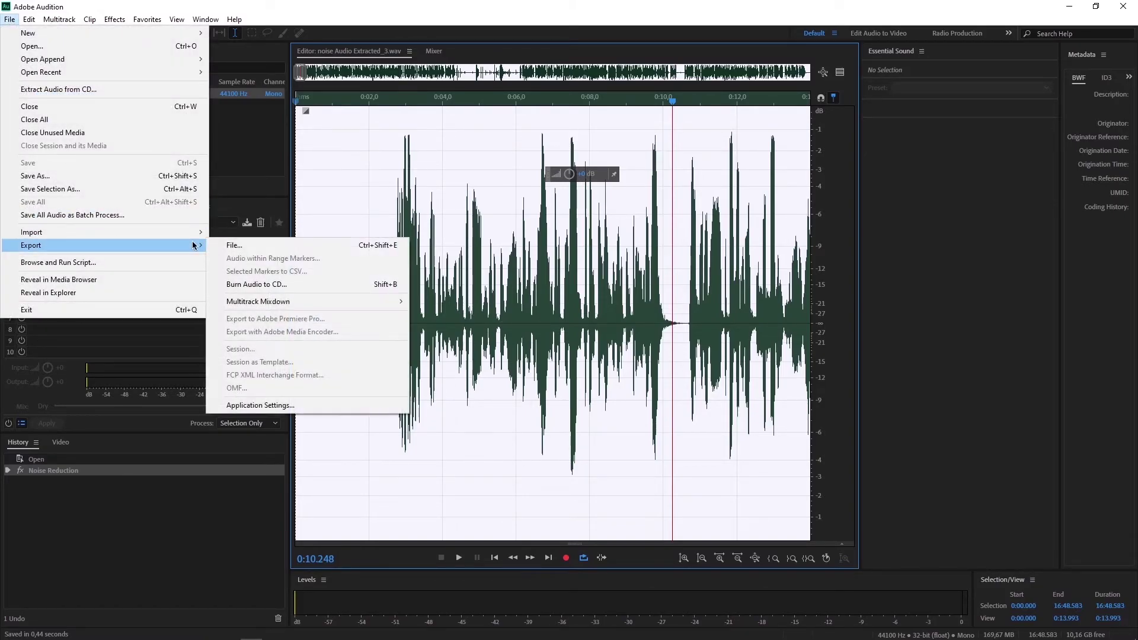
left_click(558, 354)
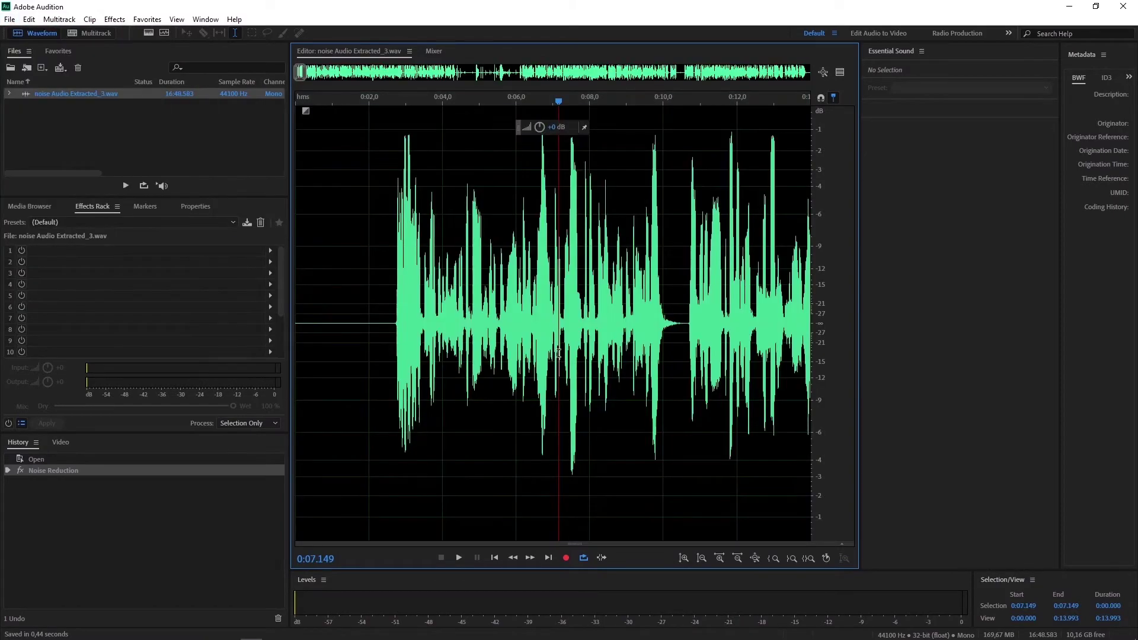
Switch to Premiere Pro and select the updated noise Audio Extracted_3.wav clip on track A1 with its linked video.
key("alt+Tab")
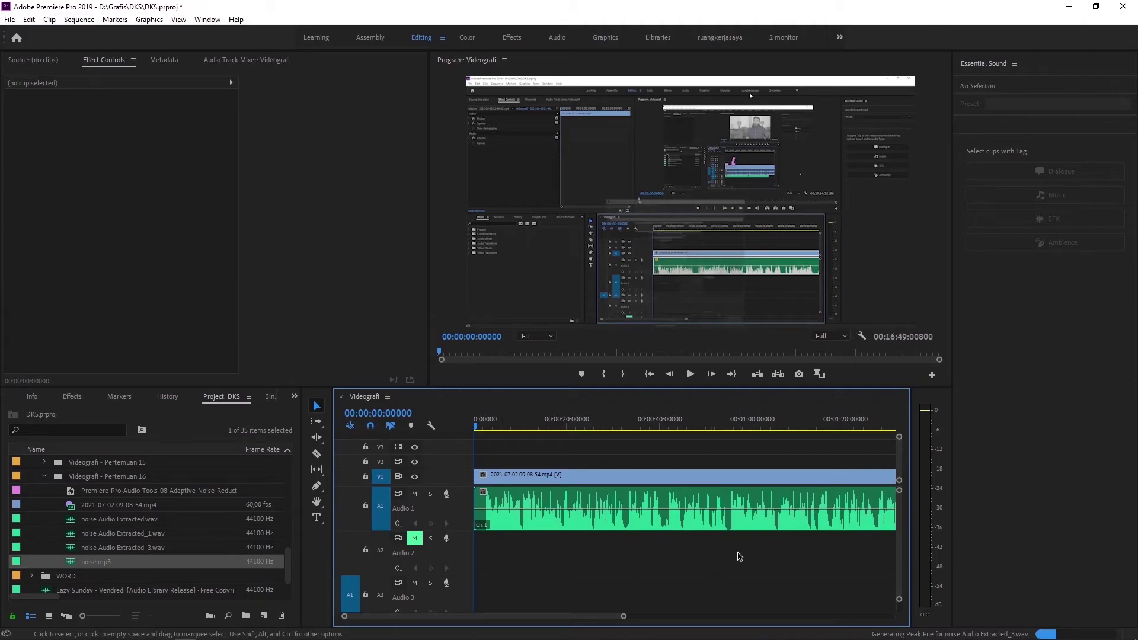
mouse_move(1049, 637)
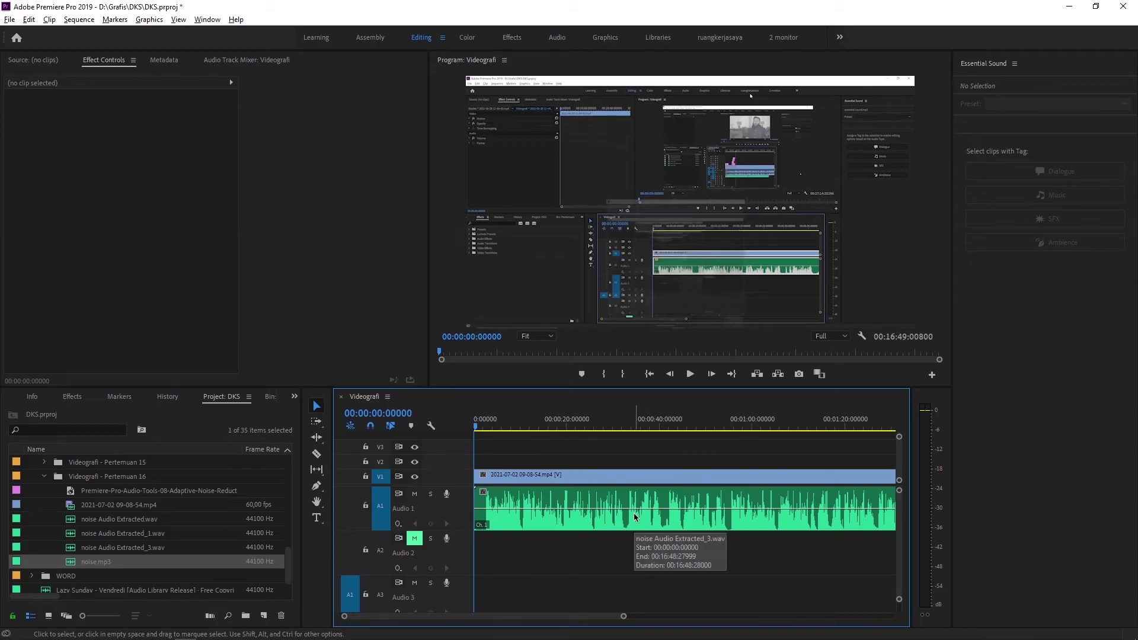
left_click(564, 500)
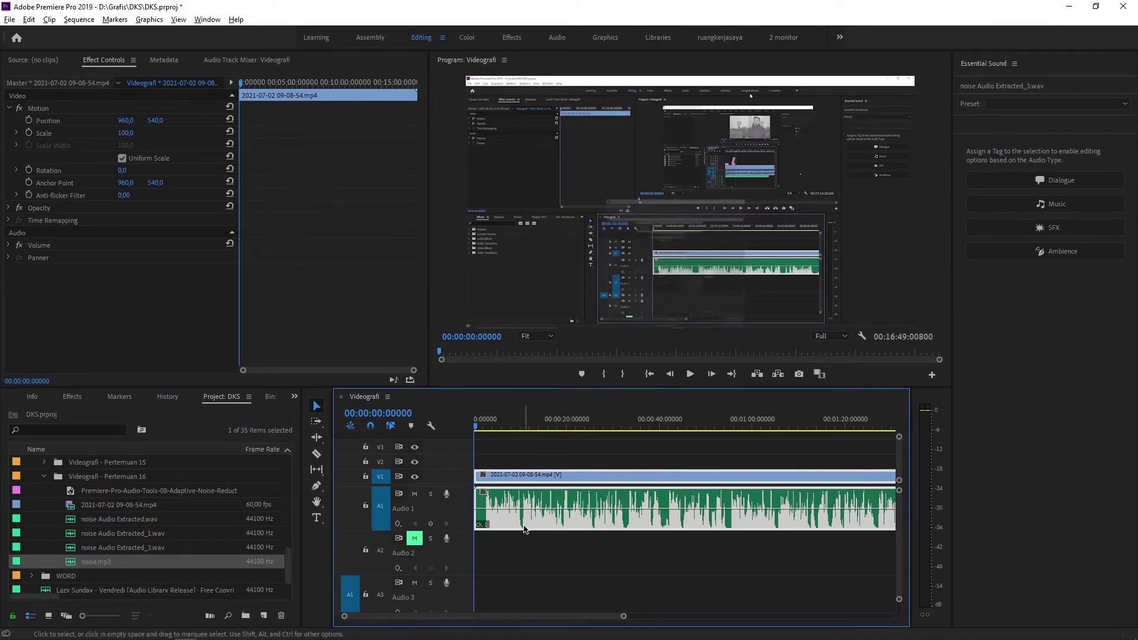
Select noise Audio Extracted_3.wav in the project, play the sequence from the start to about 0:10, and clear the timeline selection.
left_click(148, 551)
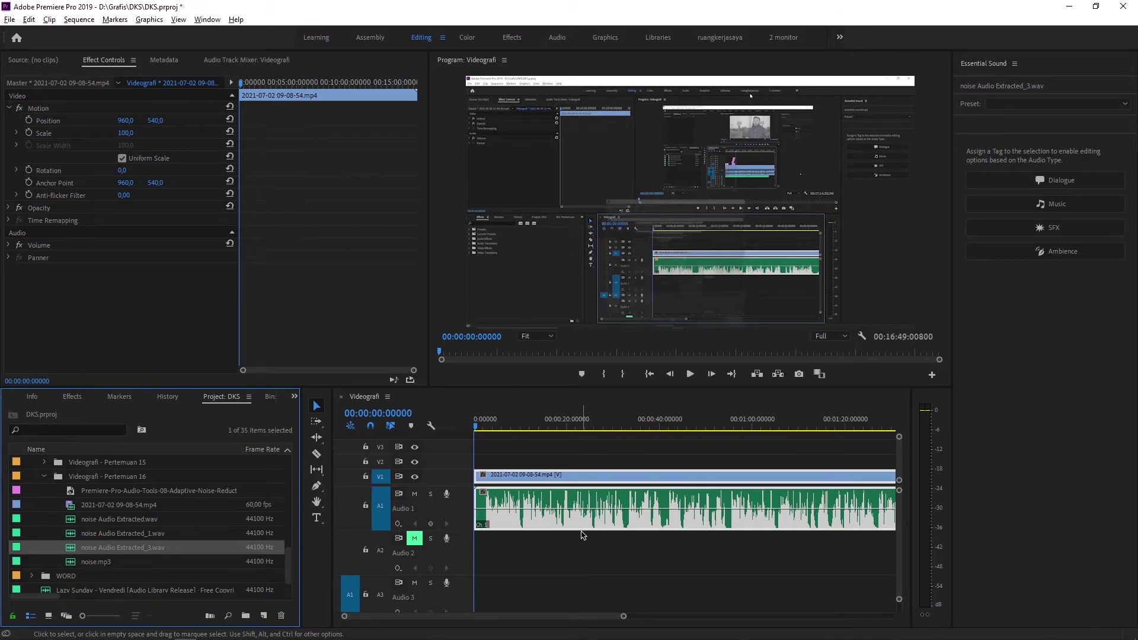
key("space")
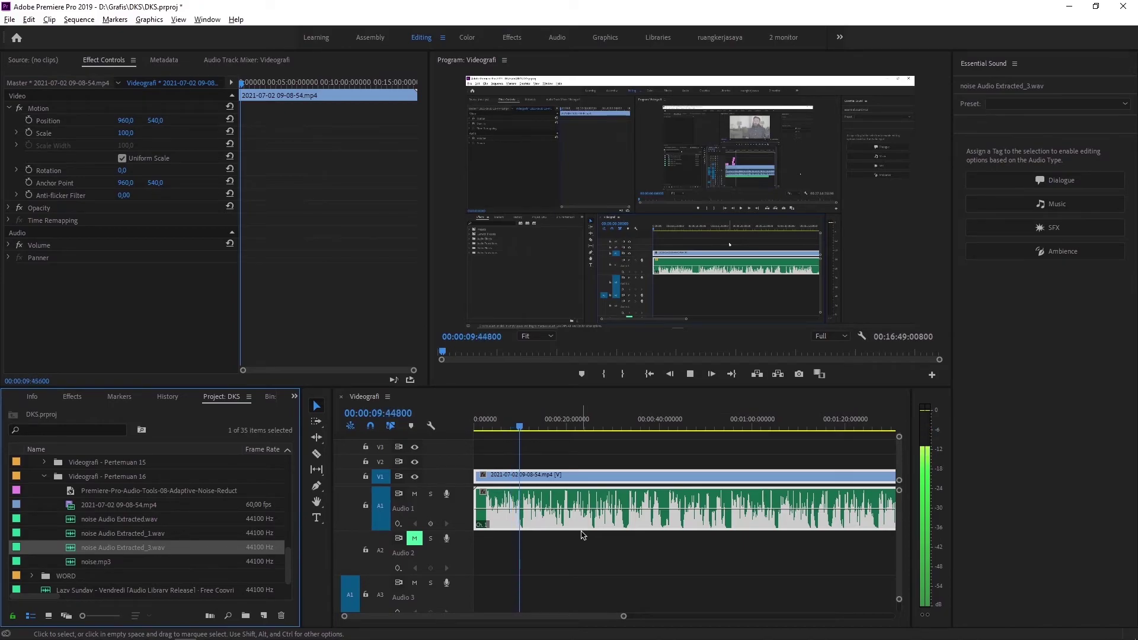
key("space")
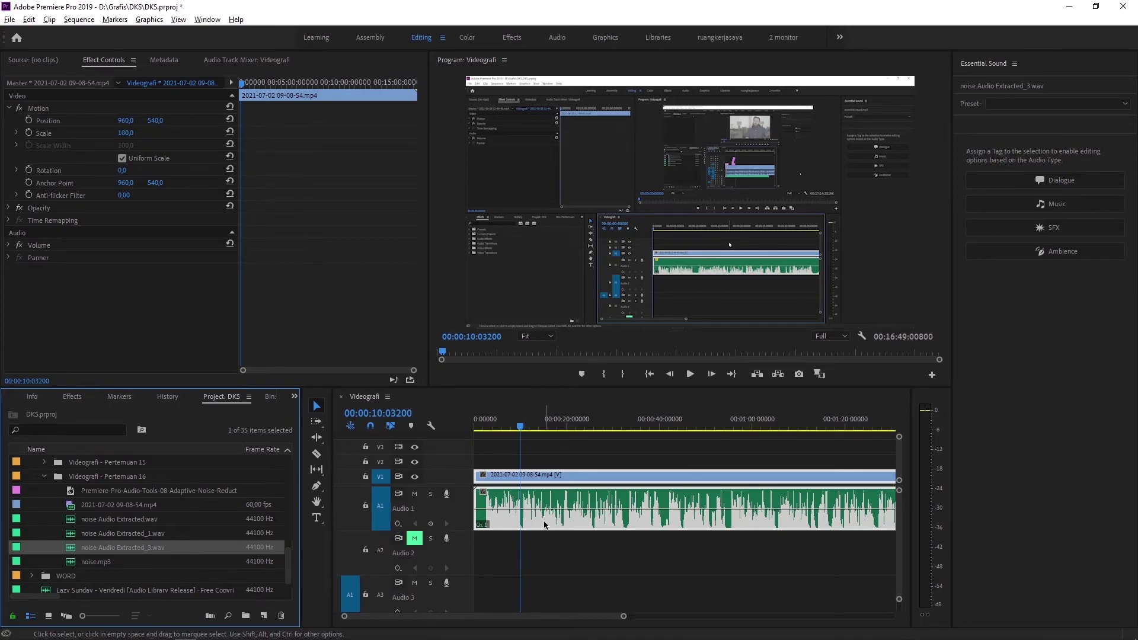
left_click(551, 545)
left_click(551, 546)
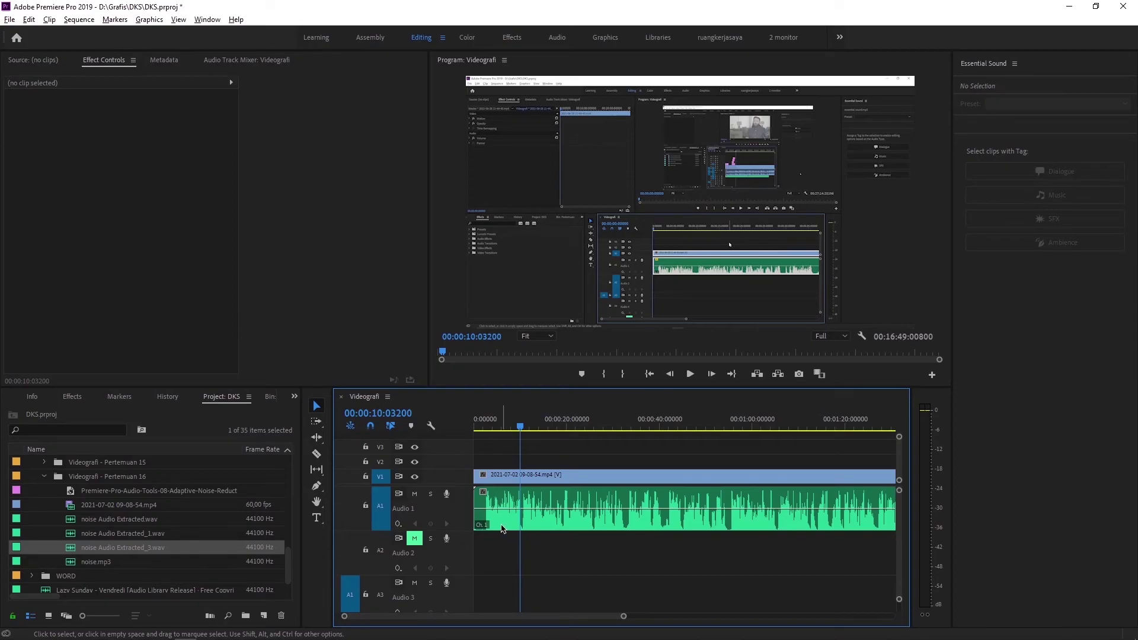
Select the A1 audio clip with its linked video, replay about the first second of the sequence, and deselect the clips.
left_click(529, 520)
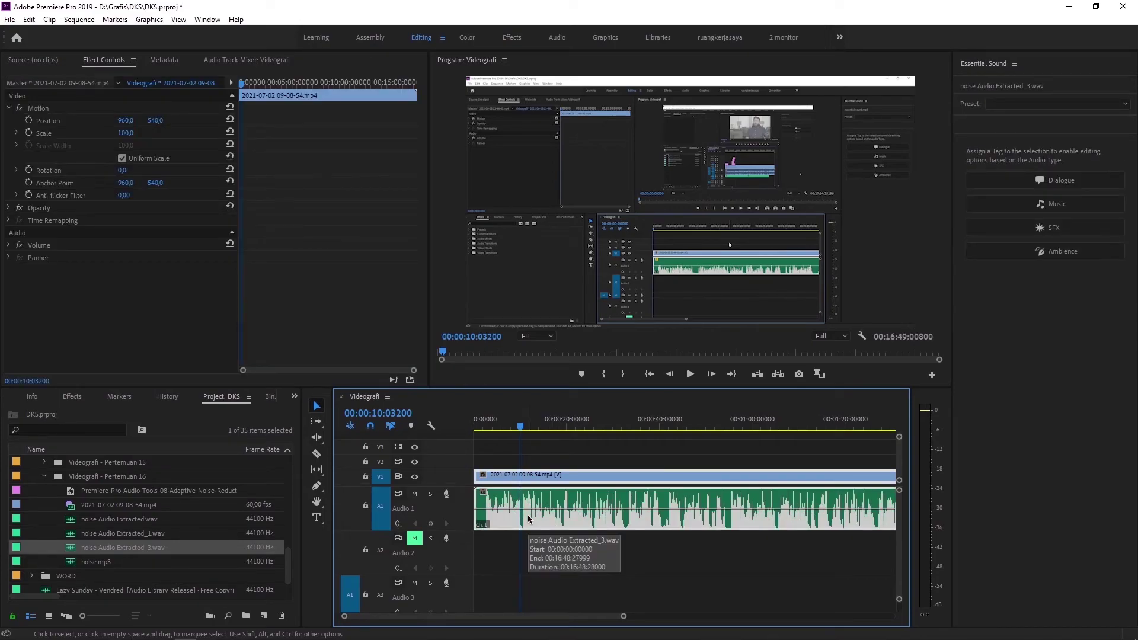
left_click(477, 426)
key("space")
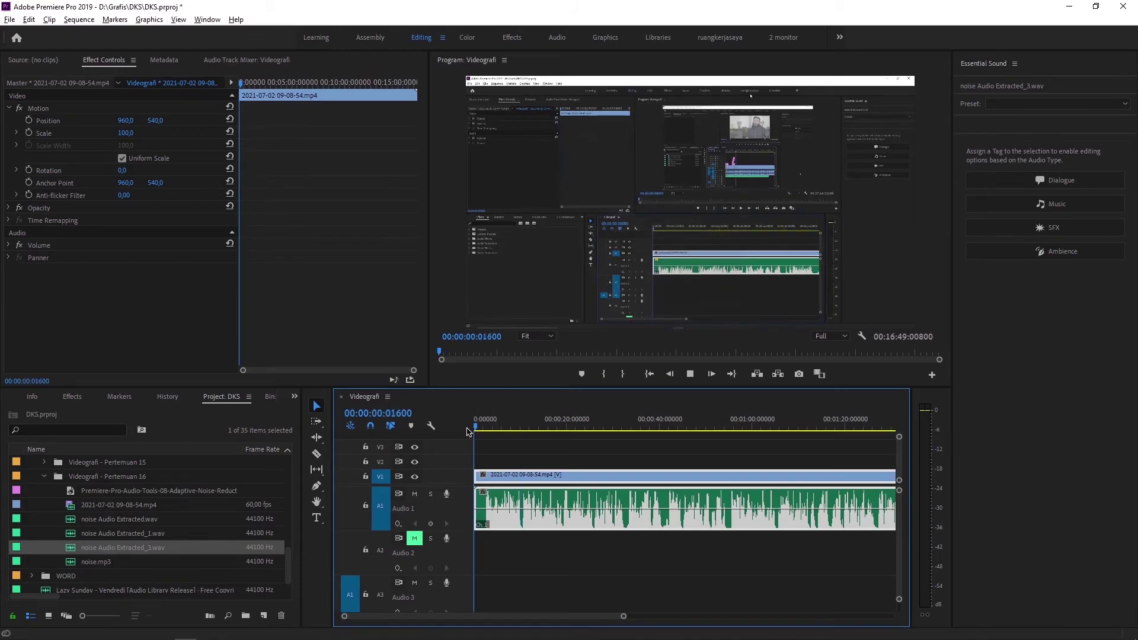
key("space")
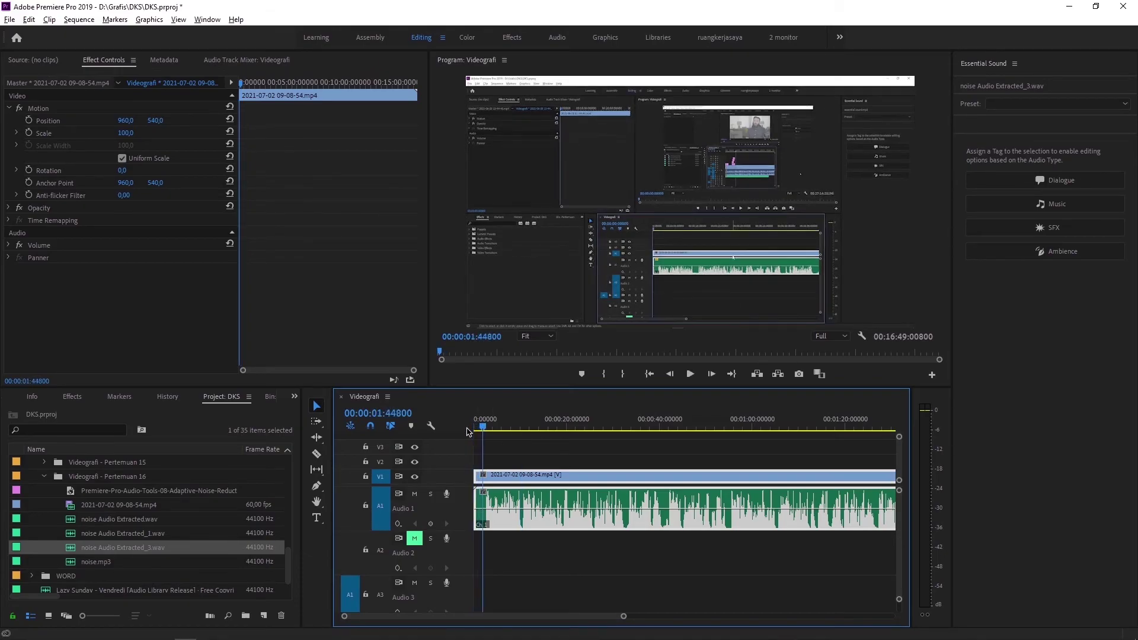
left_click(520, 569)
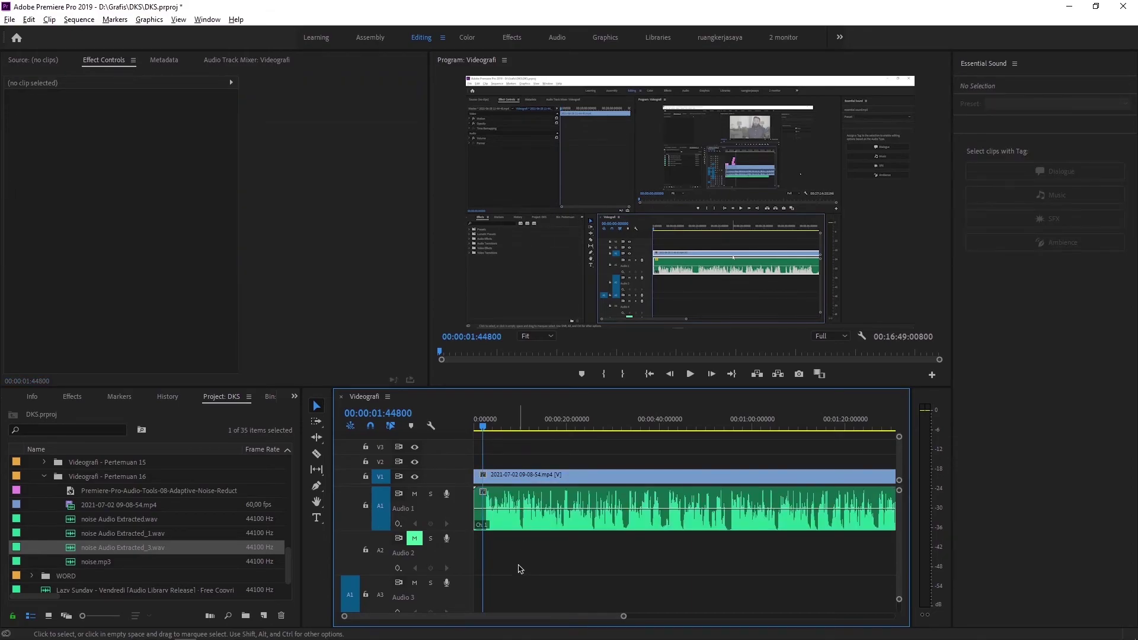